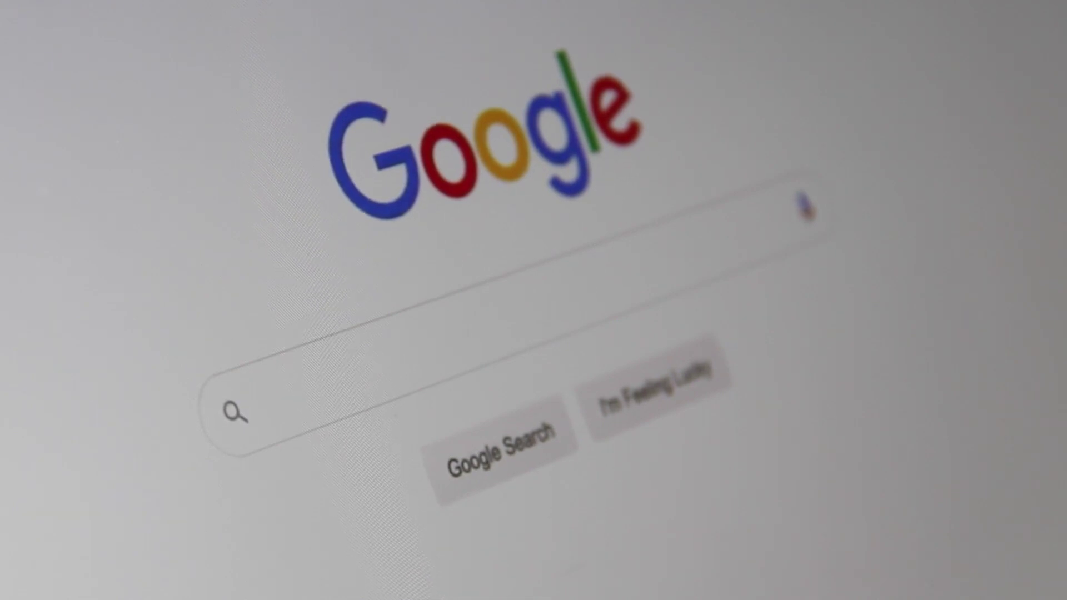
text(ch Engine)
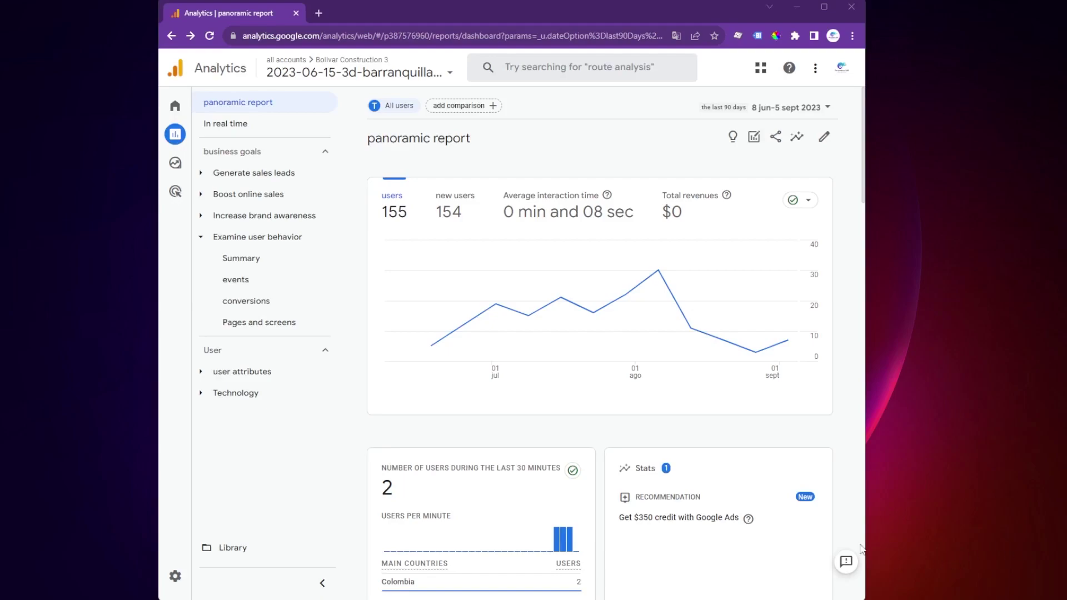
scroll(854, 463, down, 4)
scroll(854, 463, down, 4)
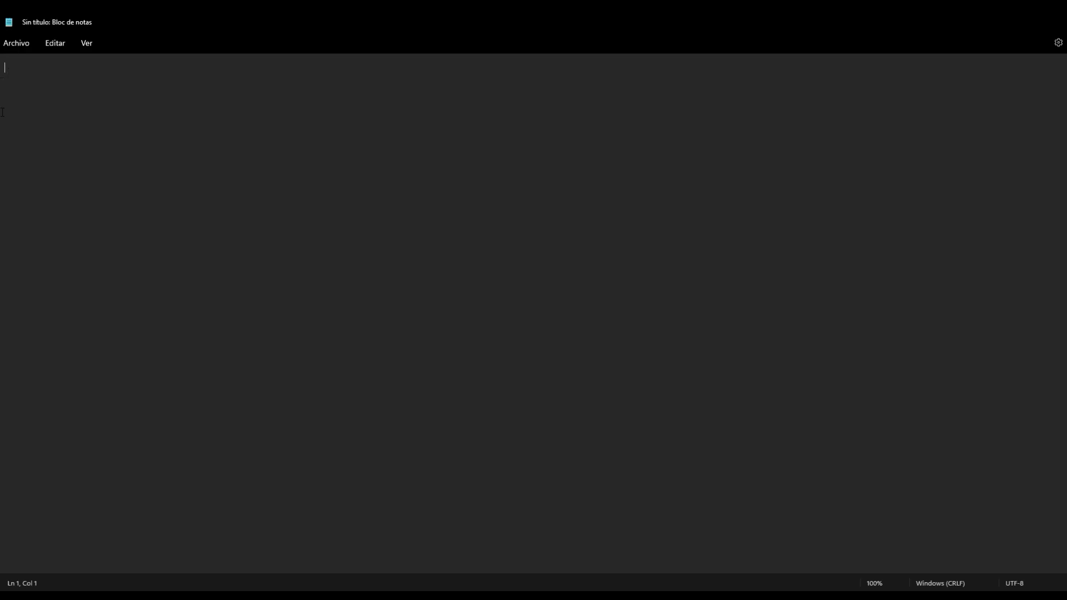
Write a basic HTML page in a blank Notepad document with the title "Mi página de ejemplo" and a body placeholder text.
text(<html>       <head>             <title>Mi página de ejemplo</title>       </head>       <body>       Aquí va el contenido       </body> </html>  <h1>Esta es una etiqueta H1. Utilízala en el título.</h1> <h2>Esta es una etiqueta H2. Utilízala en los encabezados de secciones.</h2> <h3>Esta es una etiqueta H3. Utilízala en sub-secciones.</h3> <h4>Esta es una etiqueta H4. No se usan muy a menudo.</h4> <h5>Esta es una etiqueta H5.</h5> <h6>Esta es una etiqueta H6.</h6>  <p>Tu primer párrafo.</p> <p>Tu segundo párrafo.</p> <p>Un enunciado.<br> Un segundo enunciado (pegado al primero).</p> <ul>    <li>Elemento 1</li>    <li>Elemento 2</li>    <li>Elemento 3</li>    <li>Elemento 4</li> </ul>)
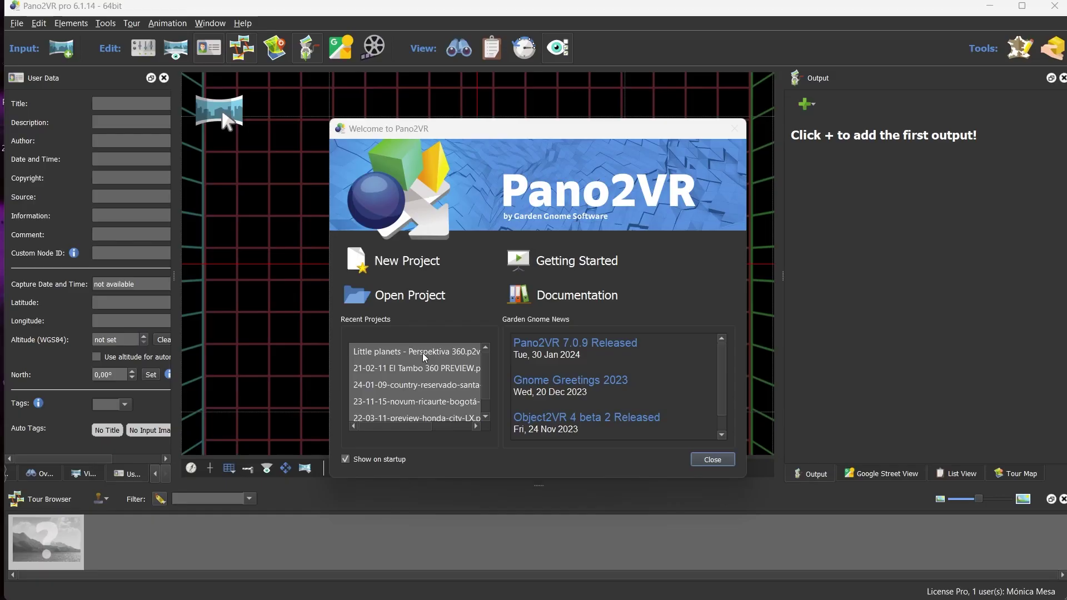
Open the recent project "Little planets - Perspektiva 360" in Pano2VR and expand the HTML settings of its output.
double_click(425, 352)
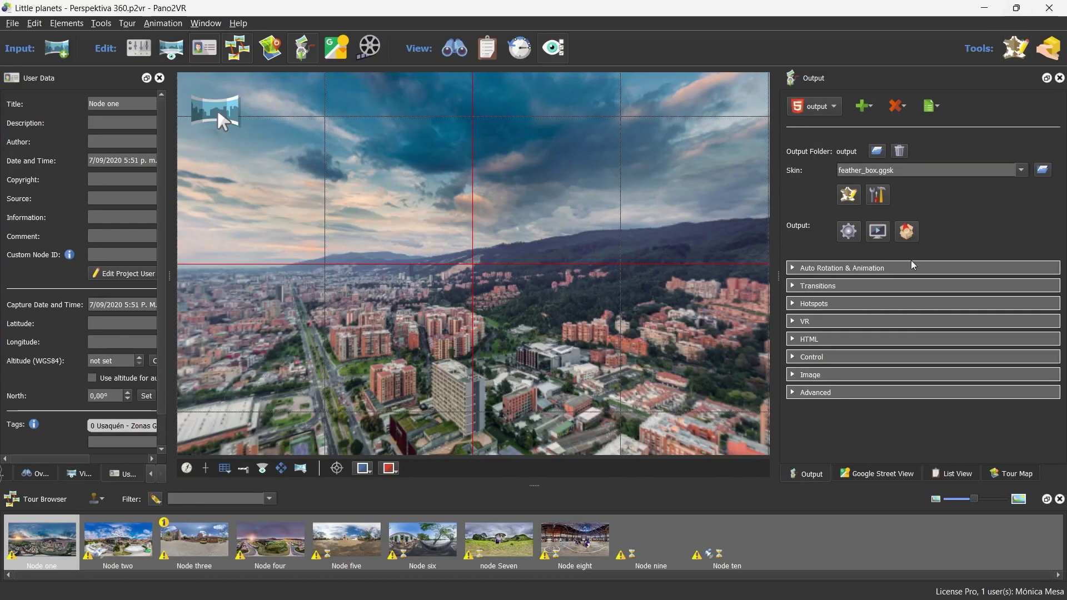
click(810, 340)
scroll(872, 344, down, 1)
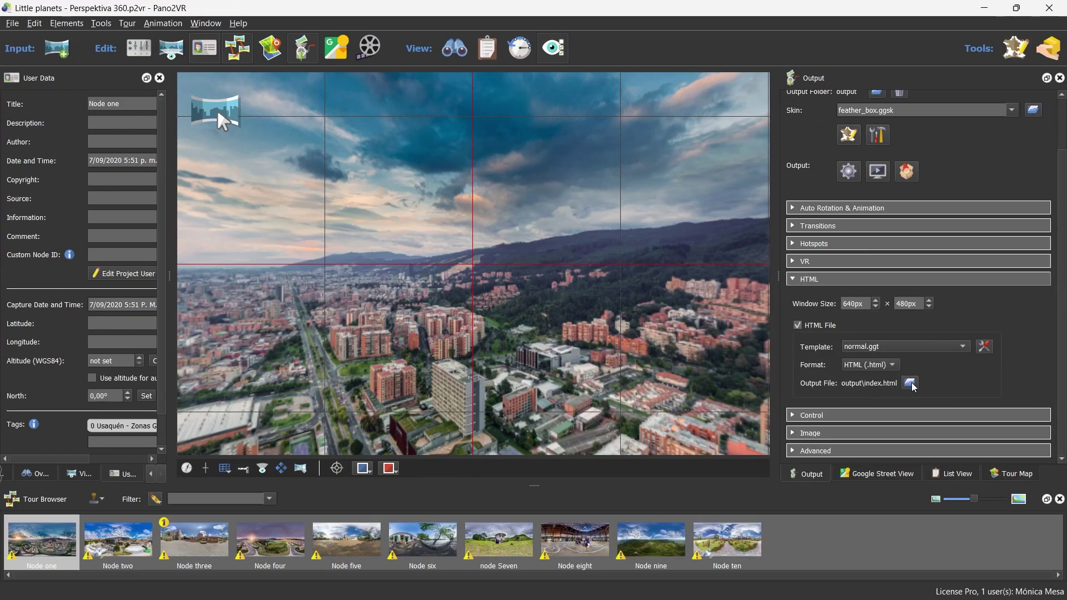
scroll(915, 388, up, 1)
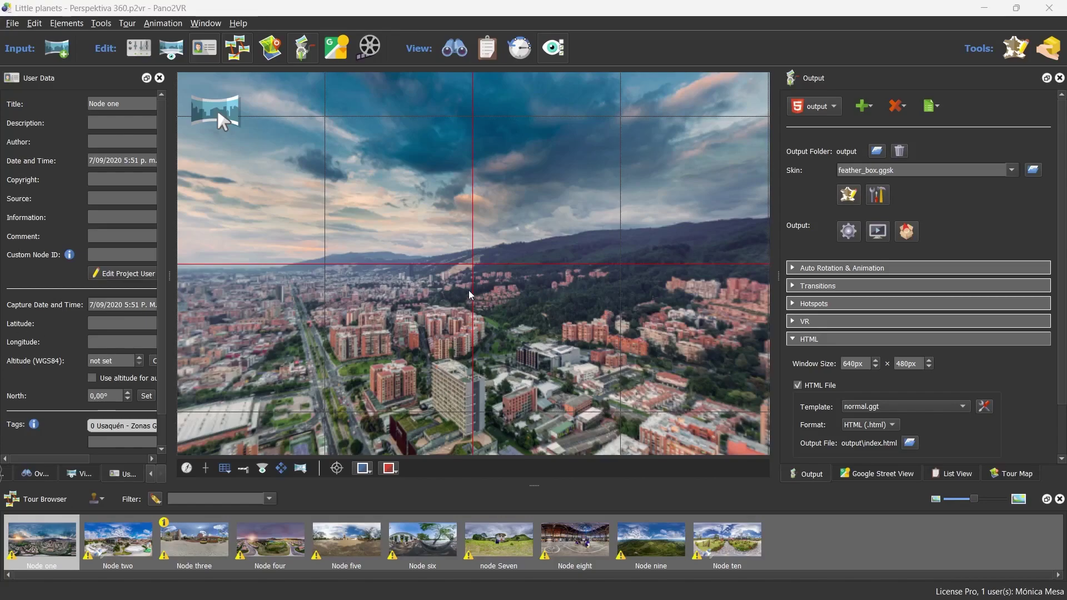
Generate the tour's web output, overwriting pano.xml, and open index.html from the output folder.
scroll(449, 266, up, 2)
drag(449, 266, 478, 300)
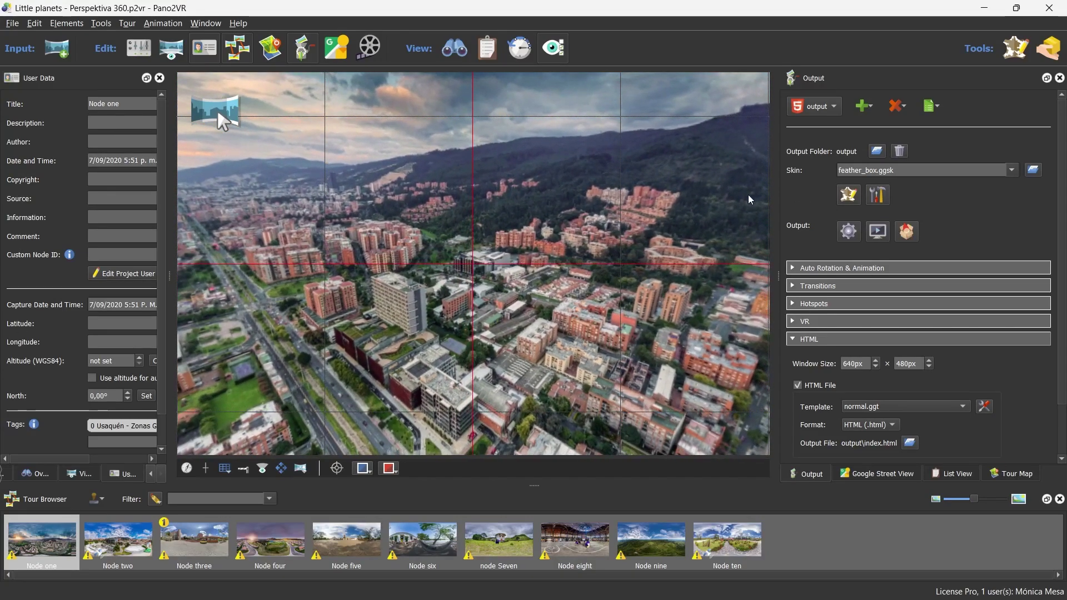
click(850, 233)
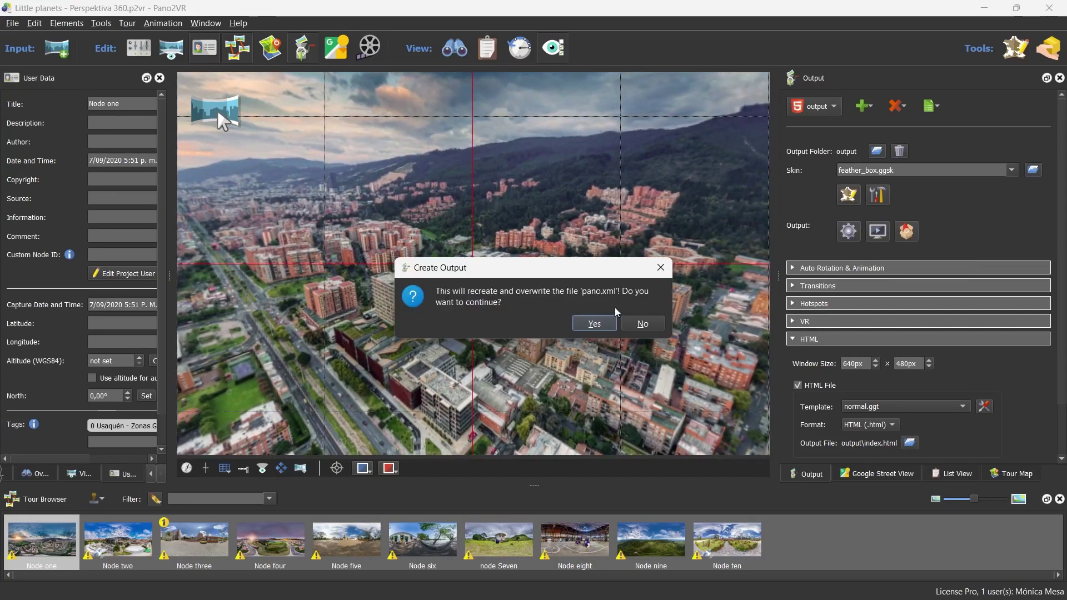
click(601, 328)
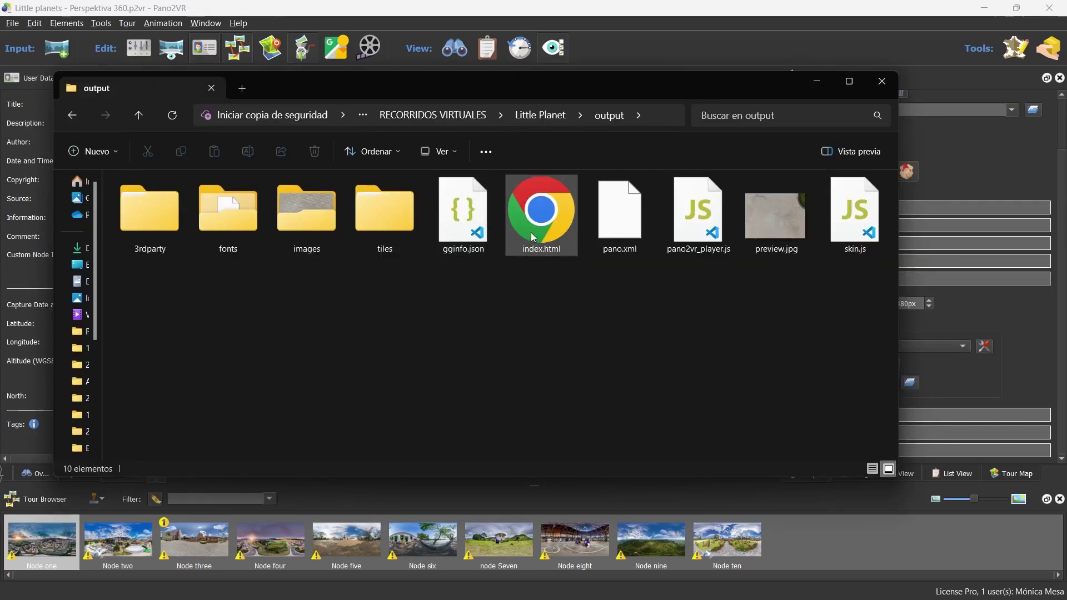
double_click(531, 232)
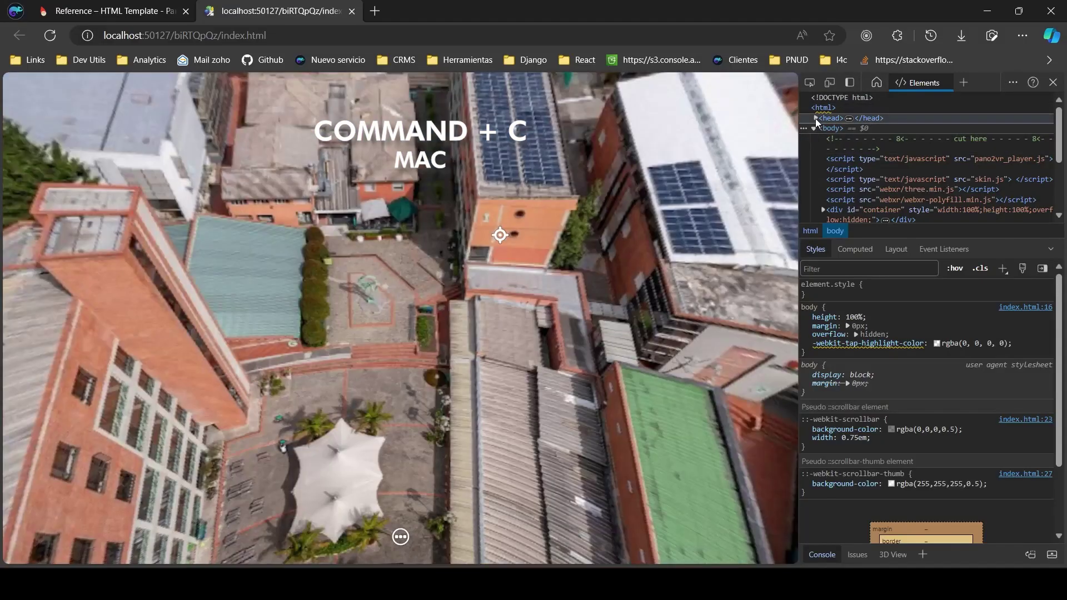
Examine the title and meta tags inside the head element of the tour page's inspected HTML.
click(815, 118)
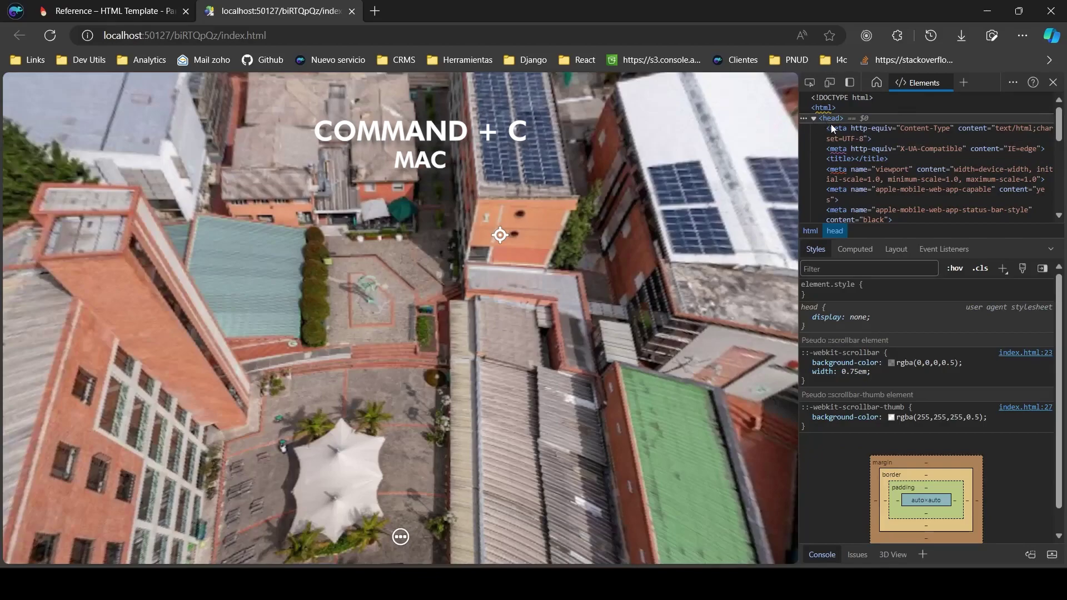
scroll(843, 123, down, 1)
scroll(834, 111, down, 2)
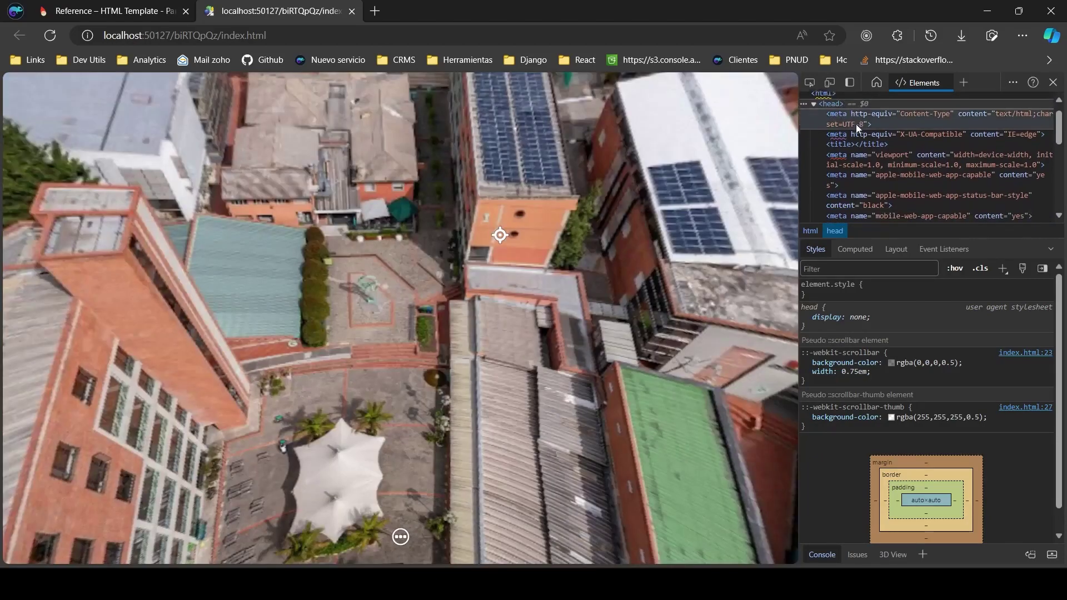
scroll(877, 202, up, 1)
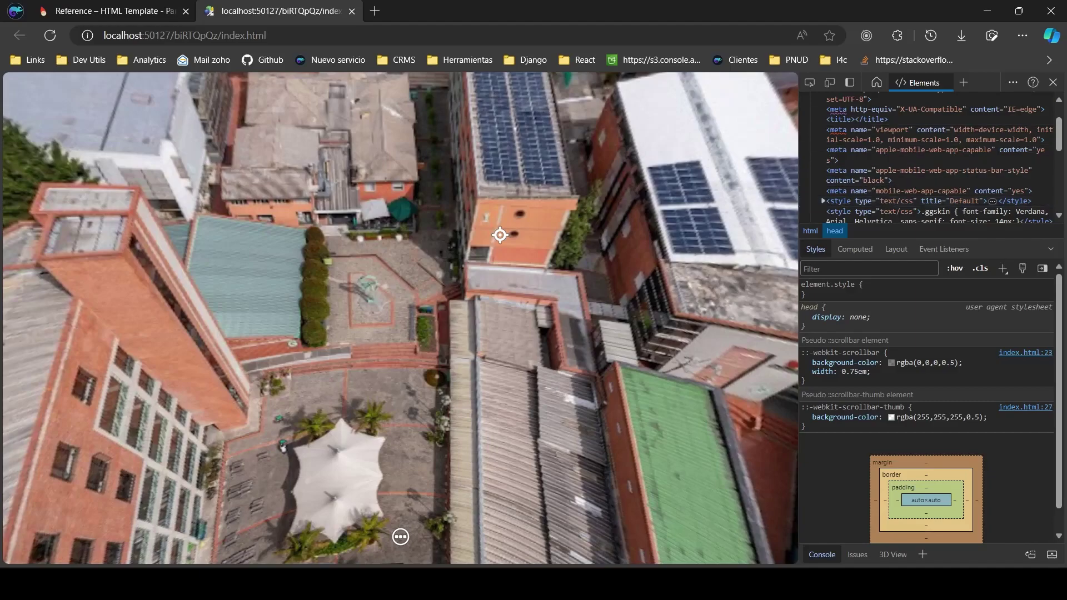
Open the output folder's index.html in Visual Studio Code.
click(589, 584)
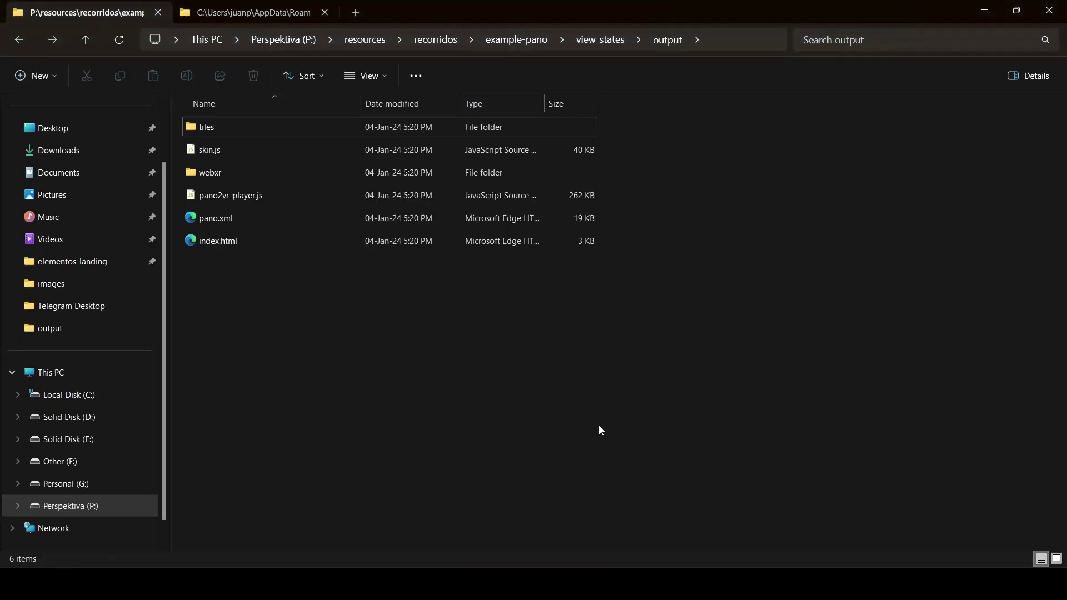
drag(767, 485, 782, 308)
right_click(456, 239)
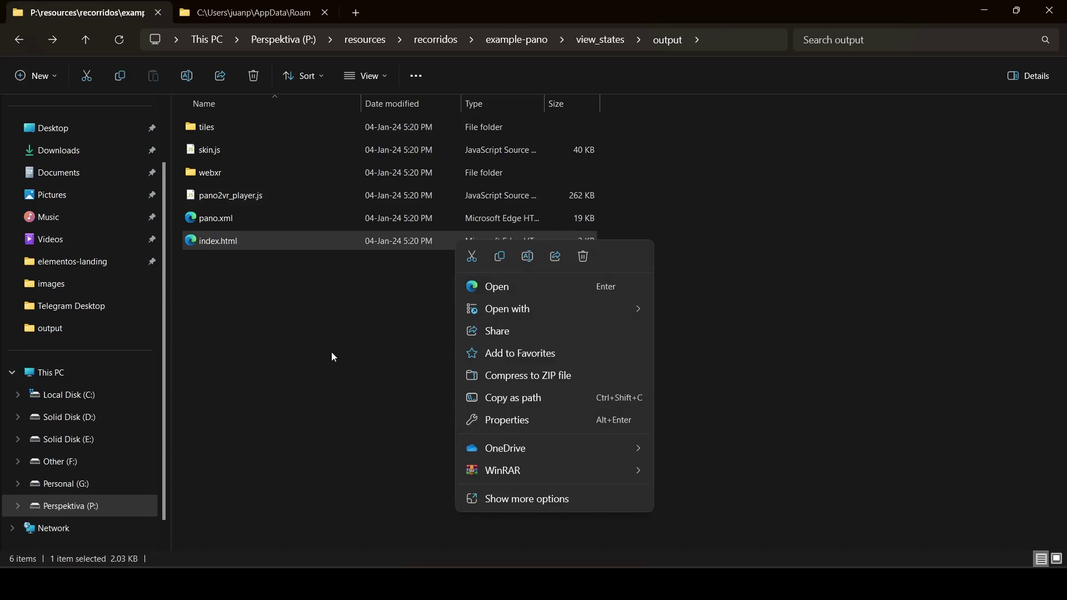
mouse_move(591, 308)
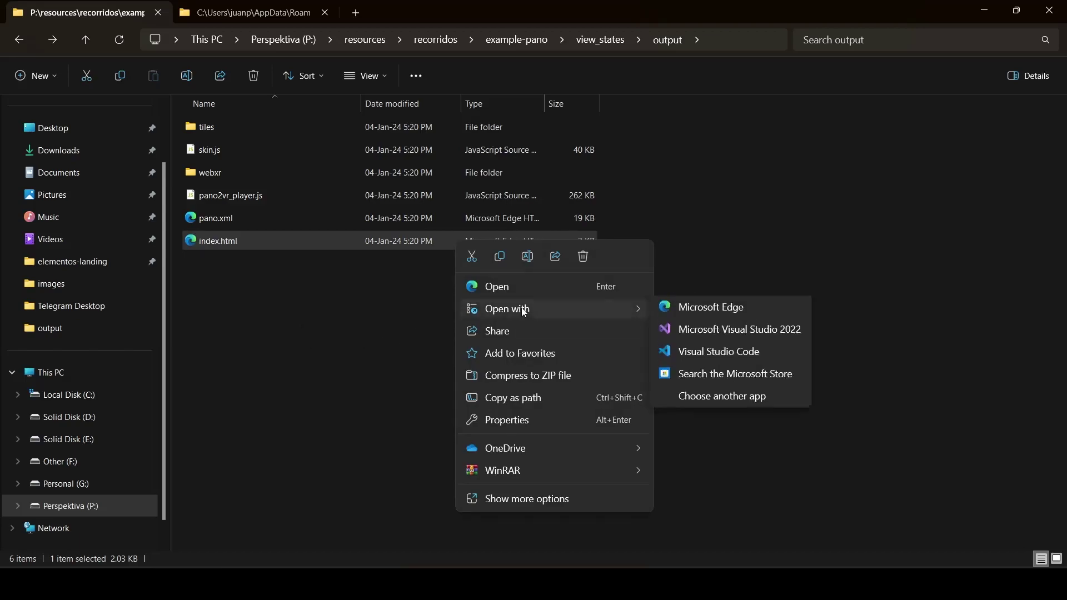
click(729, 382)
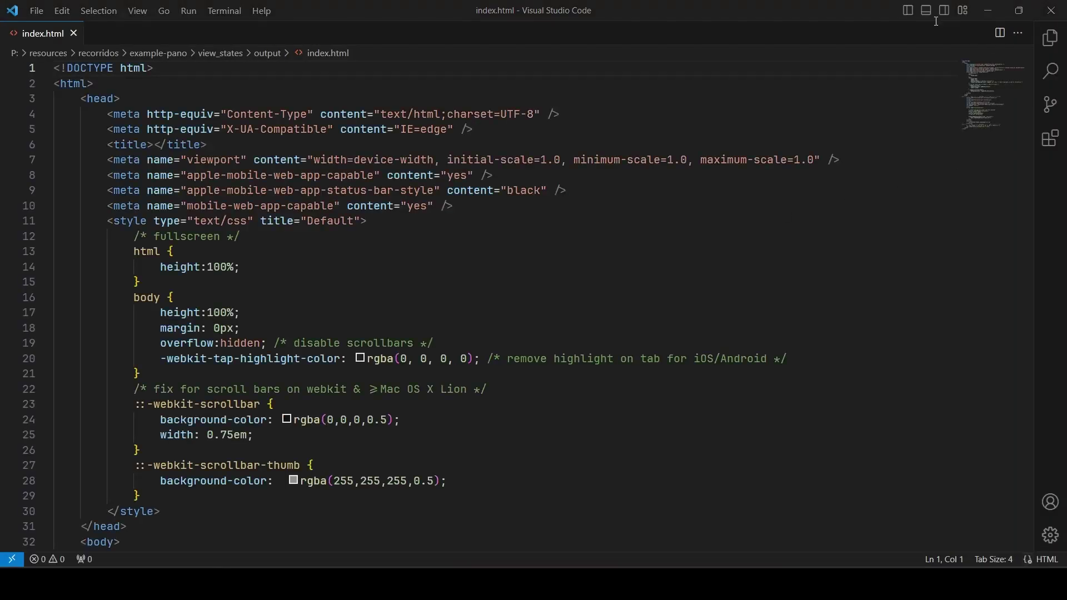
drag(206, 145, 2, 134)
key(ctrl+v)
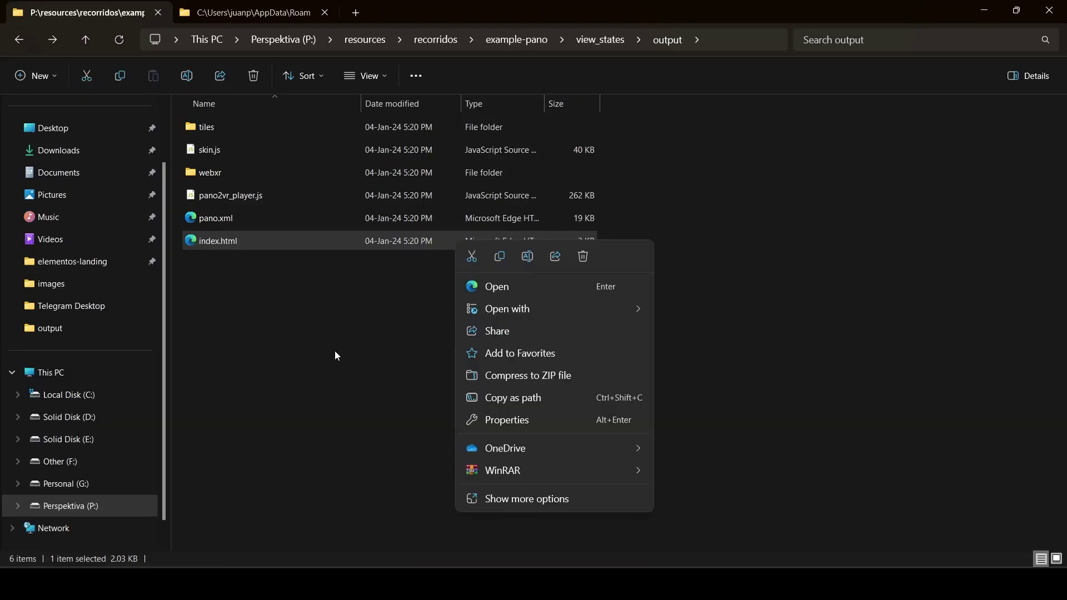
mouse_move(530, 306)
click(726, 377)
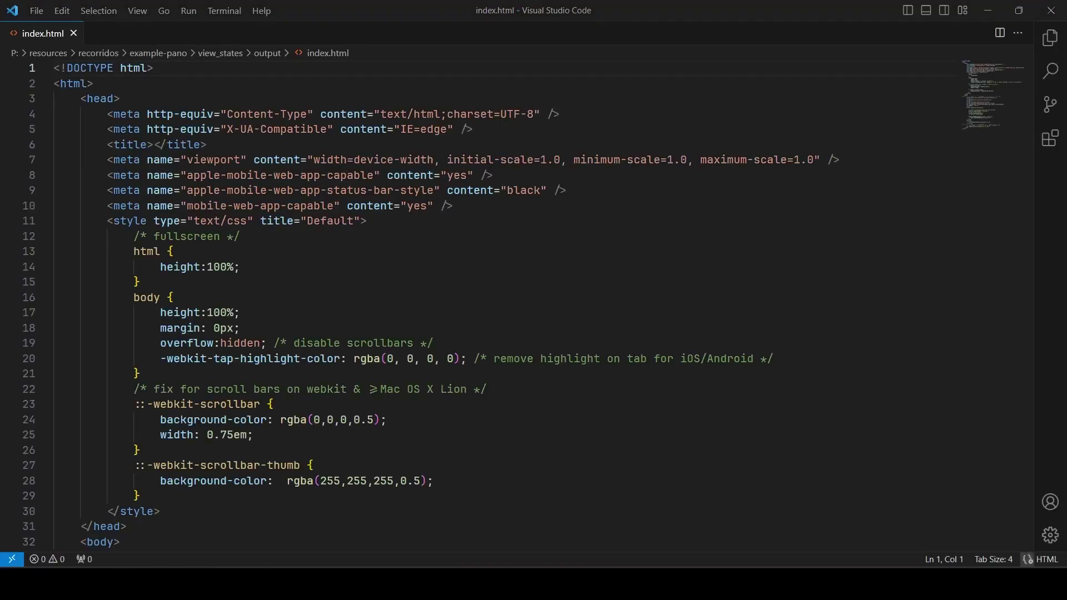
Set the title to "Perspektiva 360 | Recorrido virtual", adding meta description "Mi recorrido virtual optimizado para motores de busqueda" and keywords "recorridos virtuales, perspektiva 360"; save.
drag(207, 145, 4, 148)
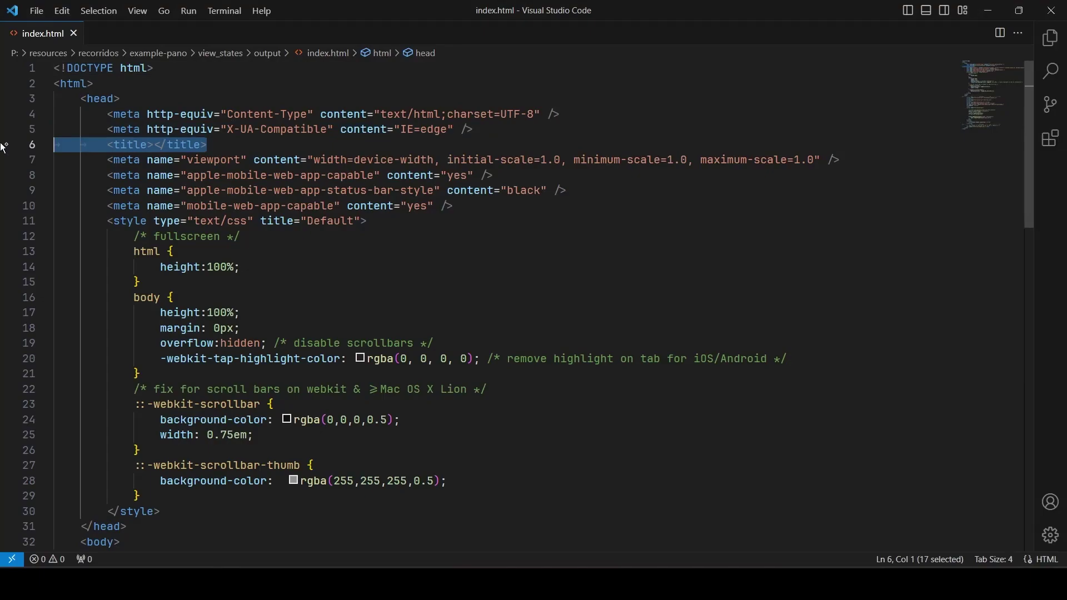
text(<title>Perspektiva 360 | Recorrido virtual</title>  <meta name="description" content="Mi recorrido virtual optimizado para motores de busqueda"/>  <meta name="keywords" content="recorridos virtuales, perspektiva 360"/>)
key(Return)
click(499, 131)
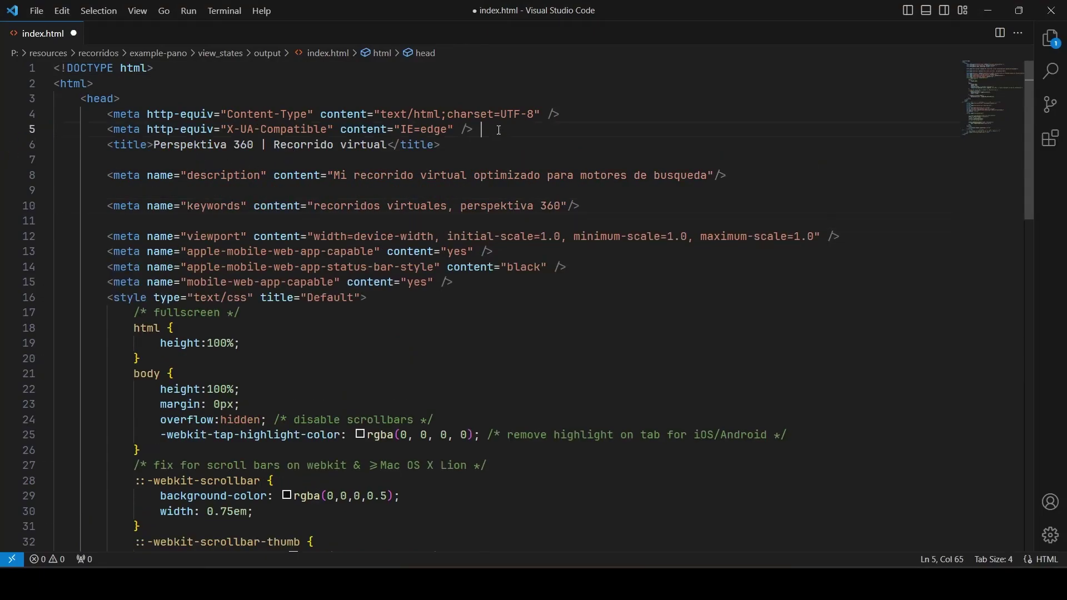
key(Return)
key(ctrl+s)
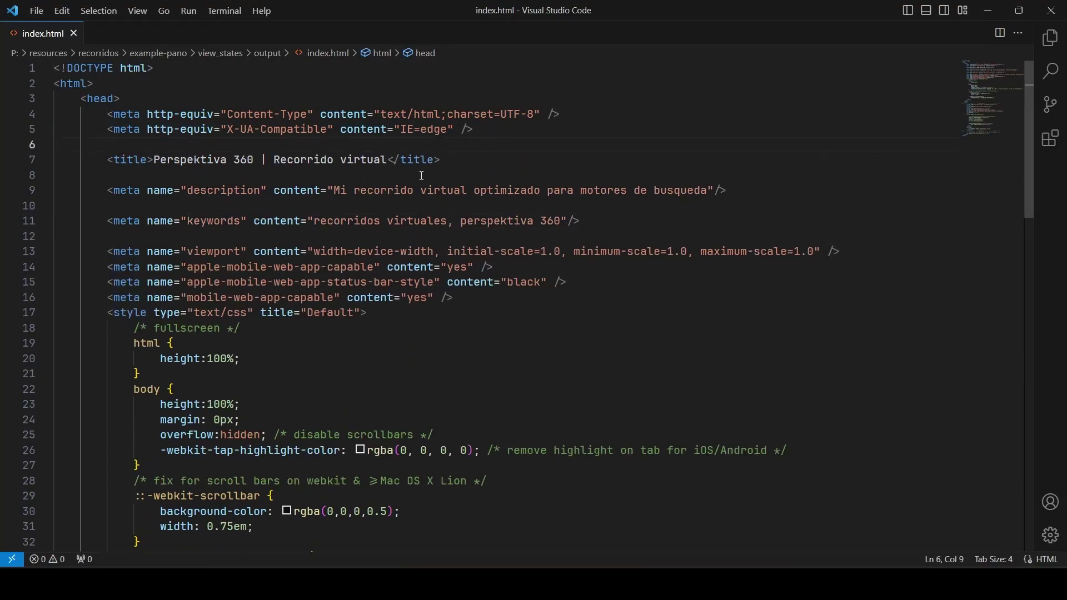
Remove the blank lines between the title, description and keywords tags, save index.html and close the editor.
click(423, 175)
key(ctrl+x)
click(318, 185)
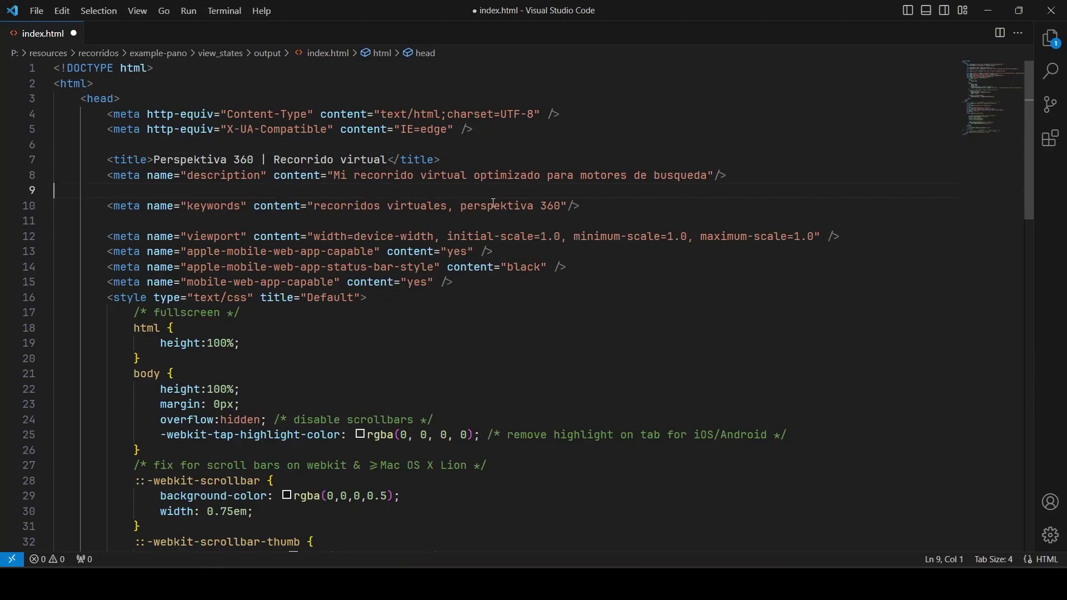
key(BackSpace)
key(ctrl+s)
click(457, 222)
click(1052, 11)
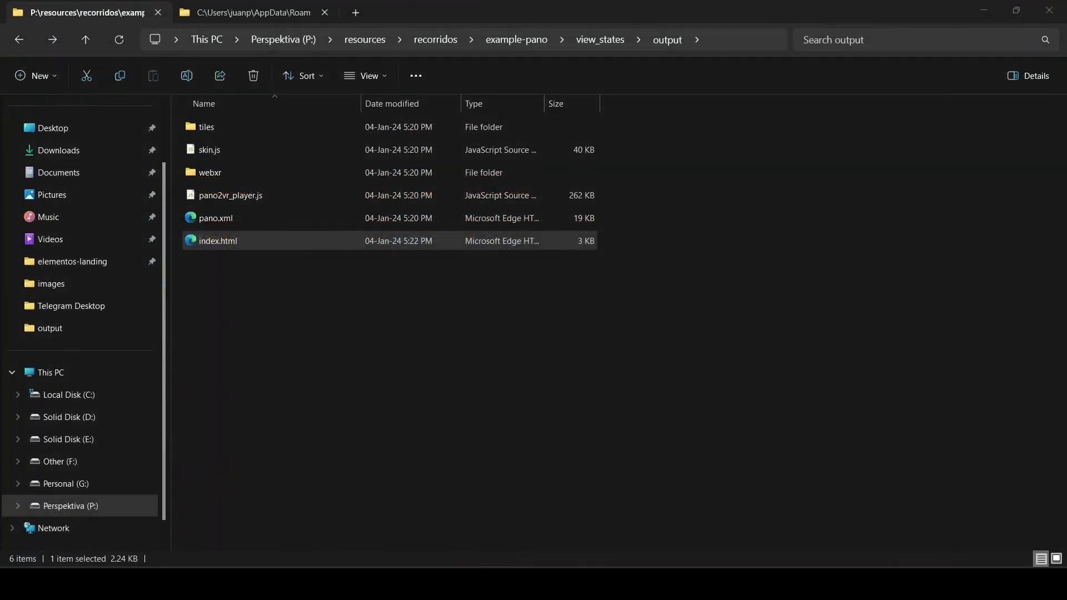
Reload the tour page in the browser and inspect the title, description and keywords tags in its head element.
click(548, 517)
click(50, 35)
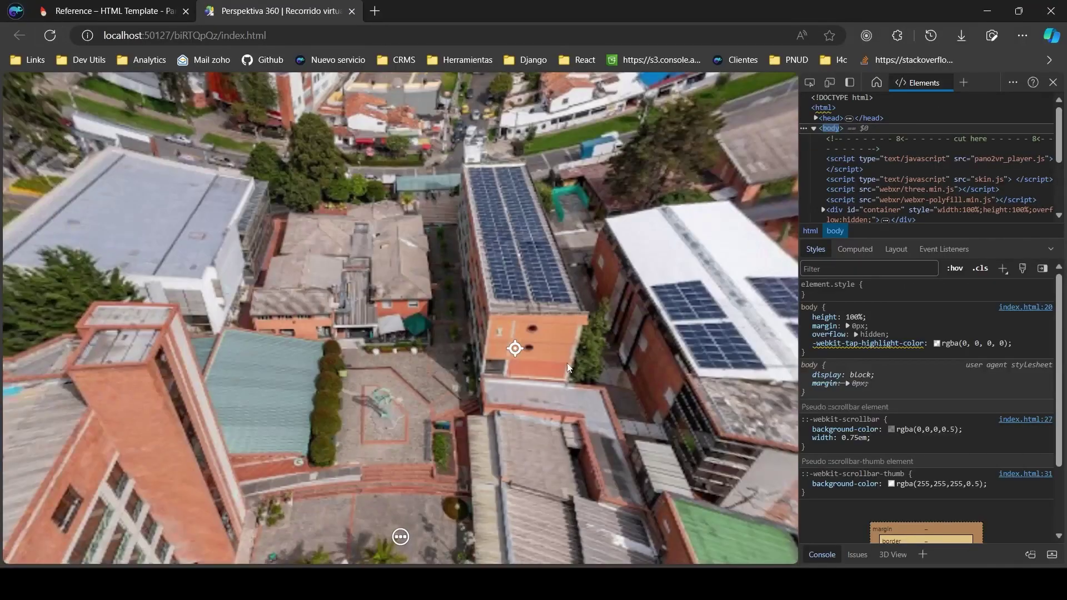
click(818, 118)
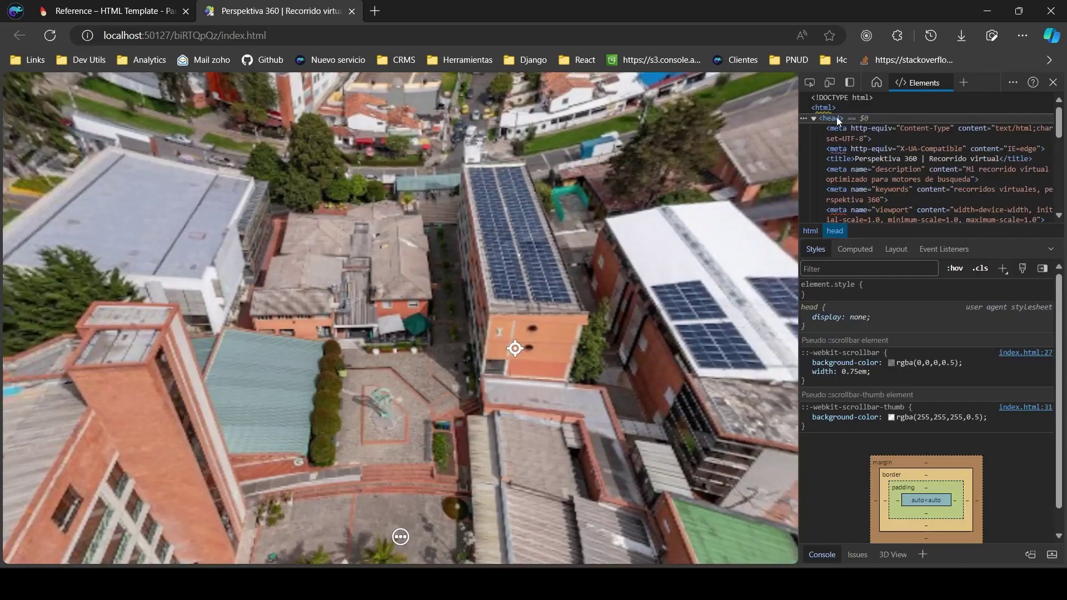
click(817, 118)
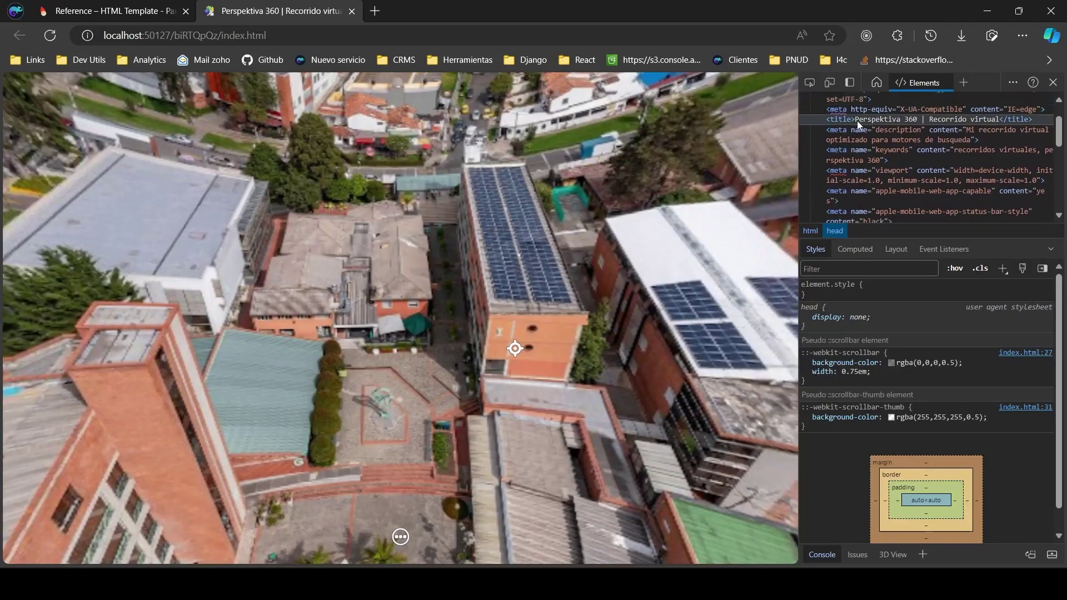
click(852, 151)
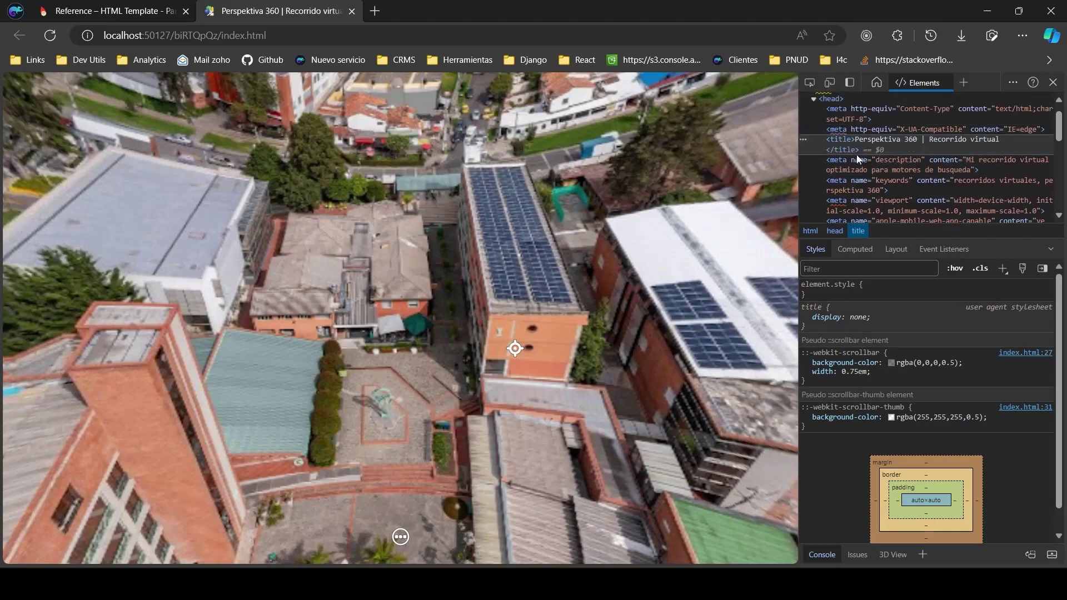
click(865, 174)
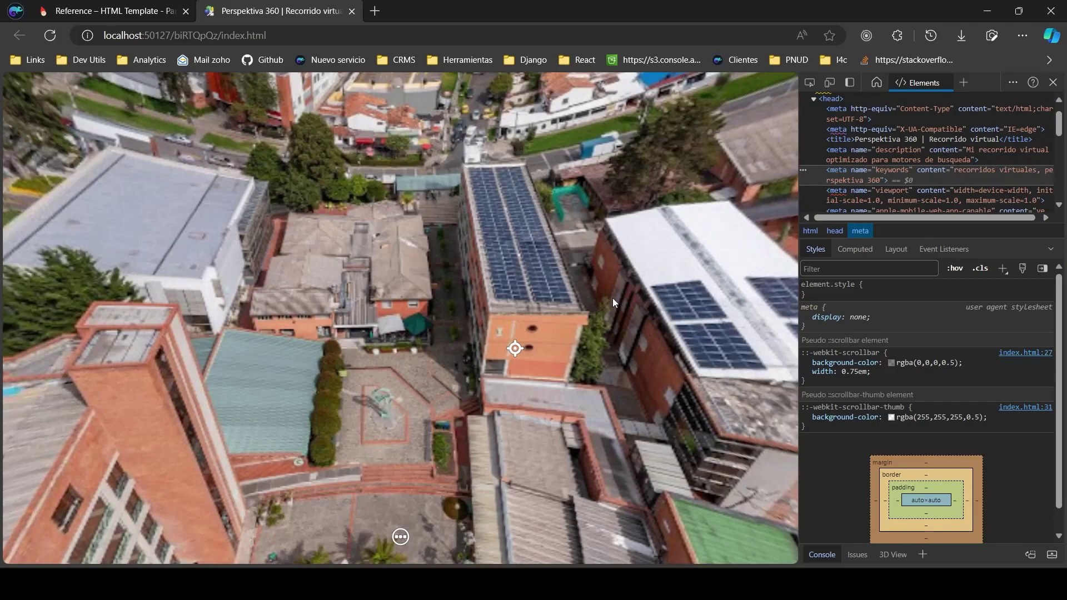
Switch to the view_states project in Pano2VR and select normal.ggt as the HTML template of the output.
key(alt+Tab)
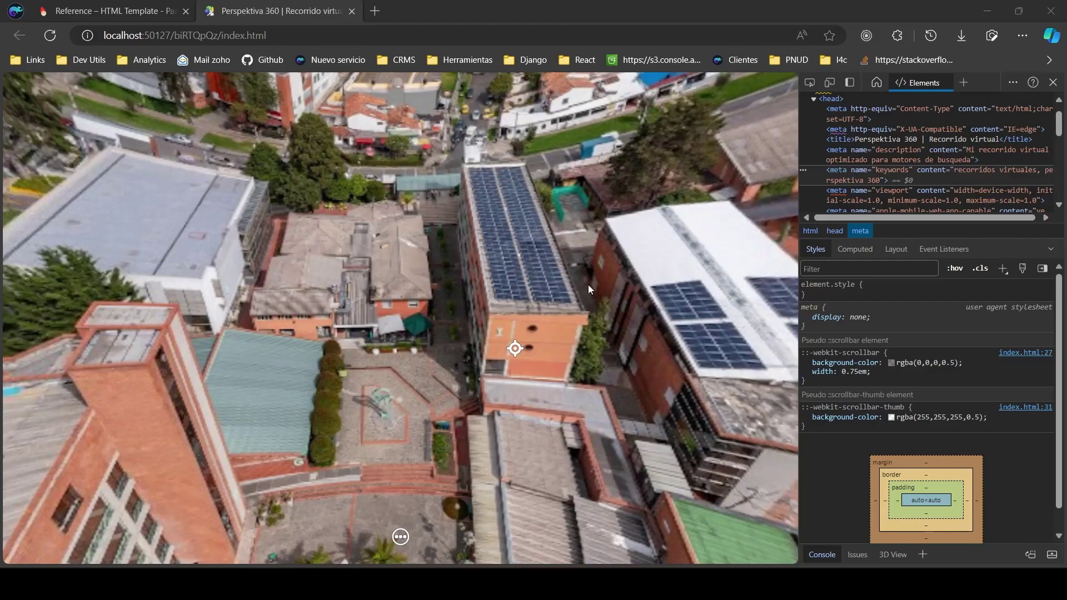
mouse_move(609, 585)
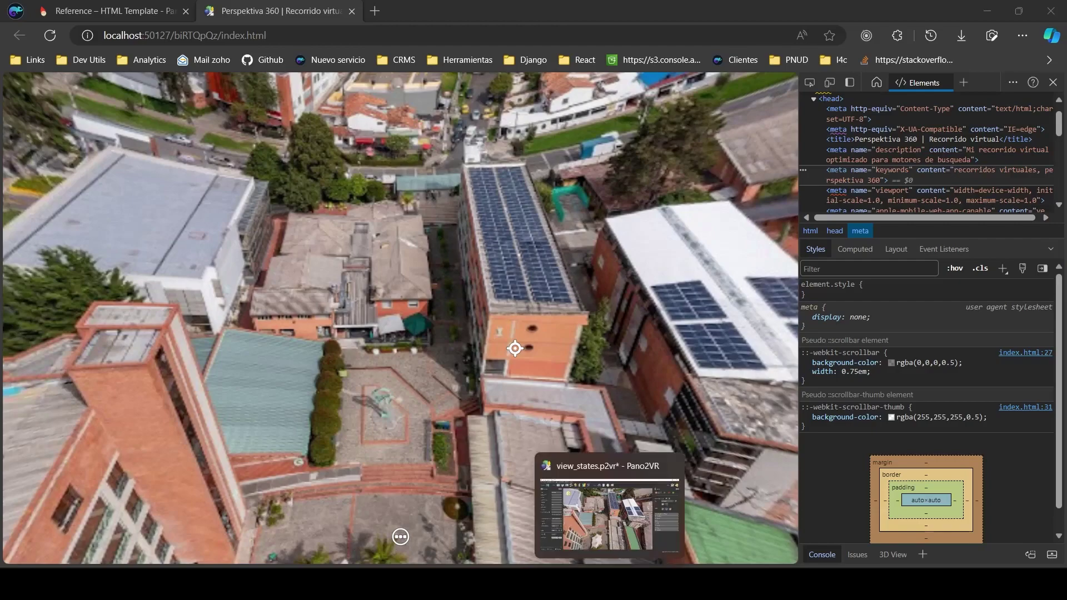
click(602, 466)
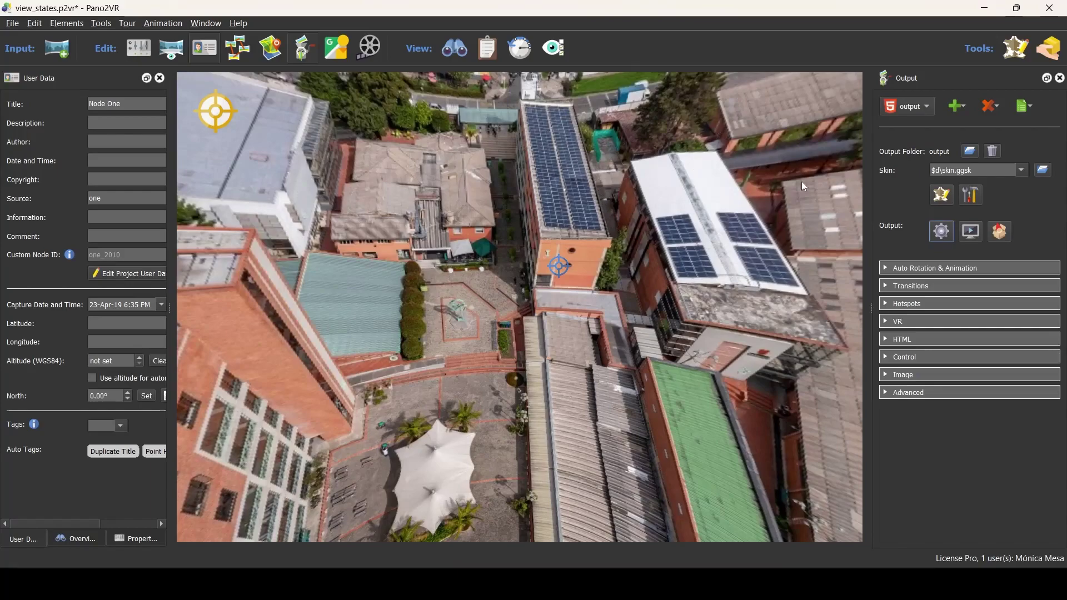
click(887, 340)
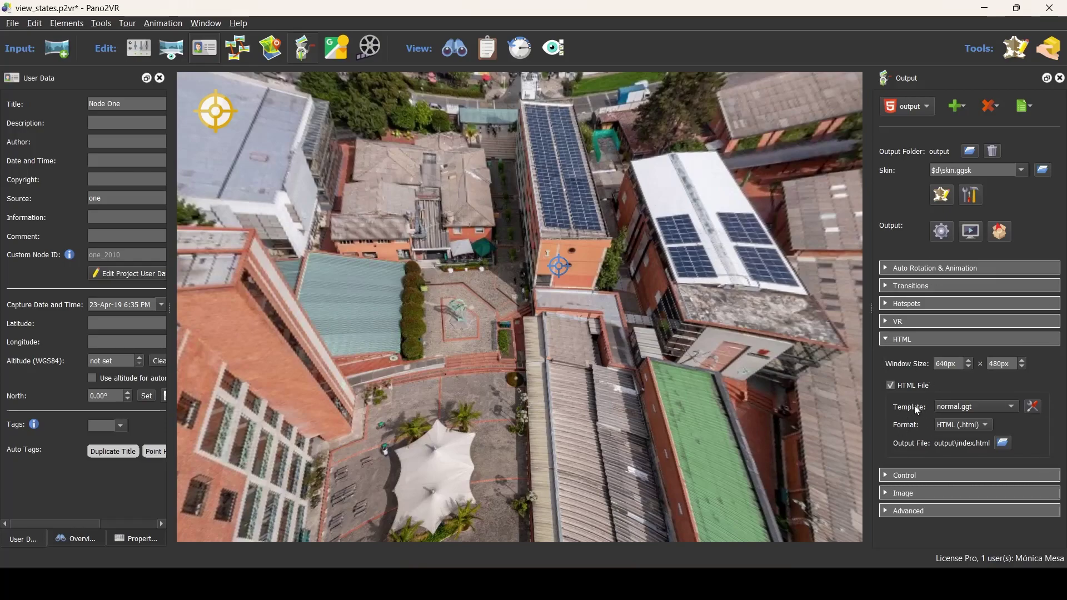
click(961, 407)
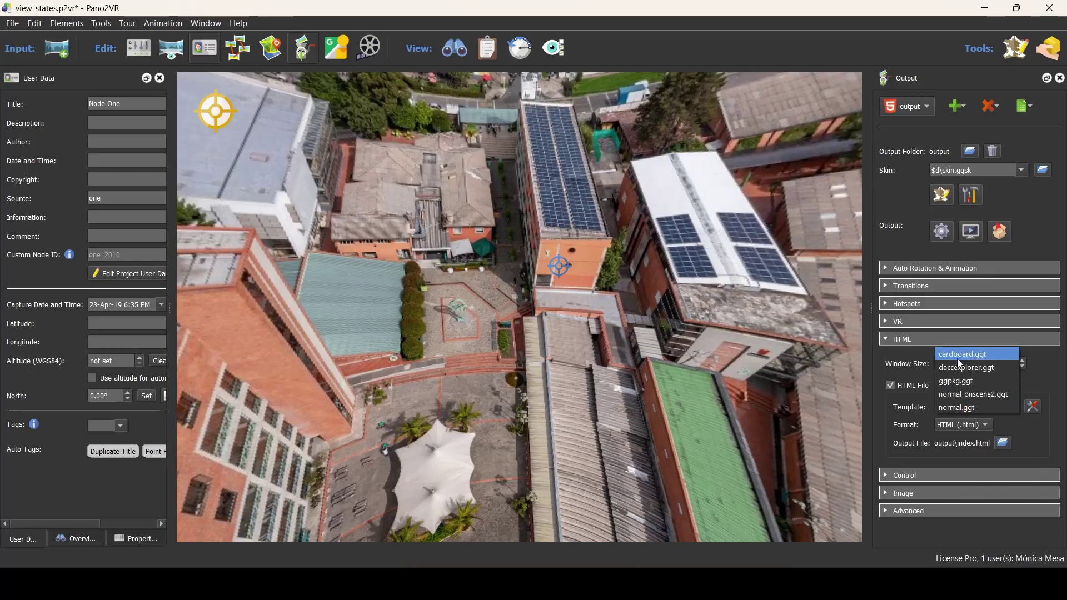
click(956, 413)
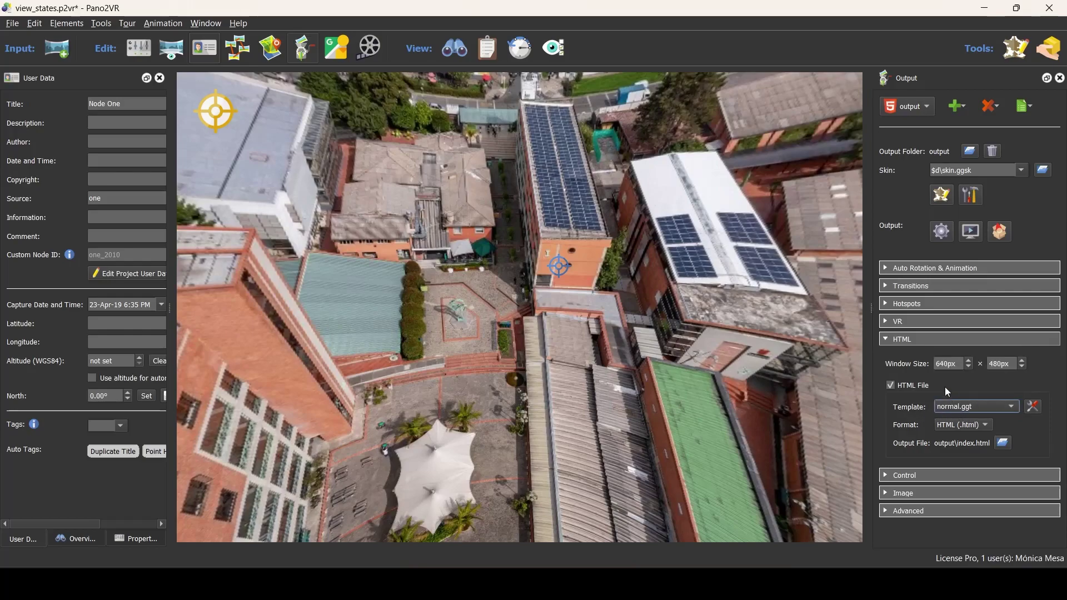
Check the HTML templates offered for the output and bring up the HtmlTemplates folder in File Explorer.
click(956, 406)
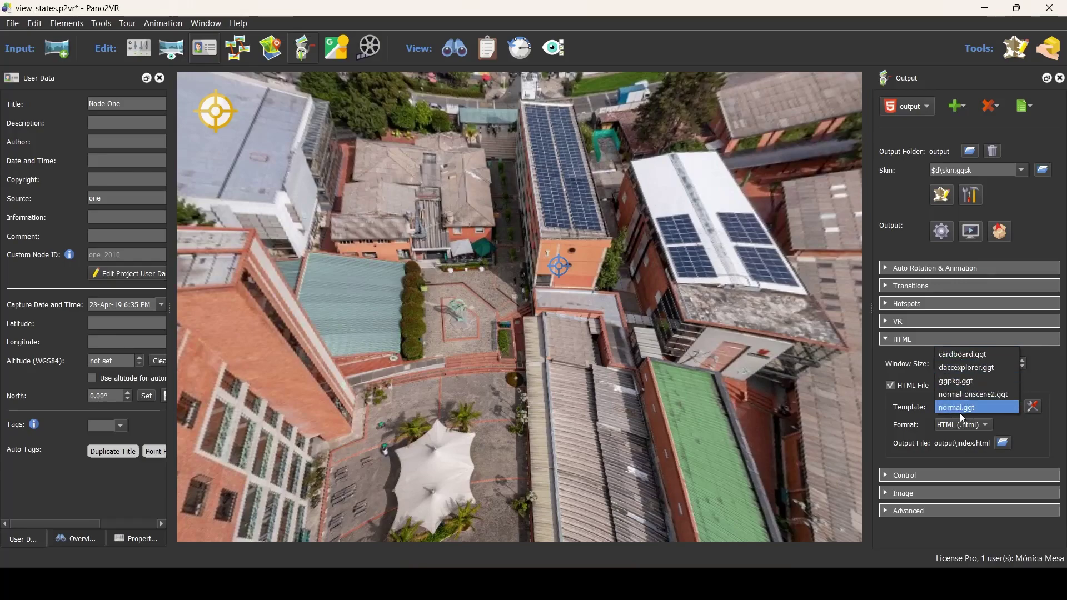
click(897, 407)
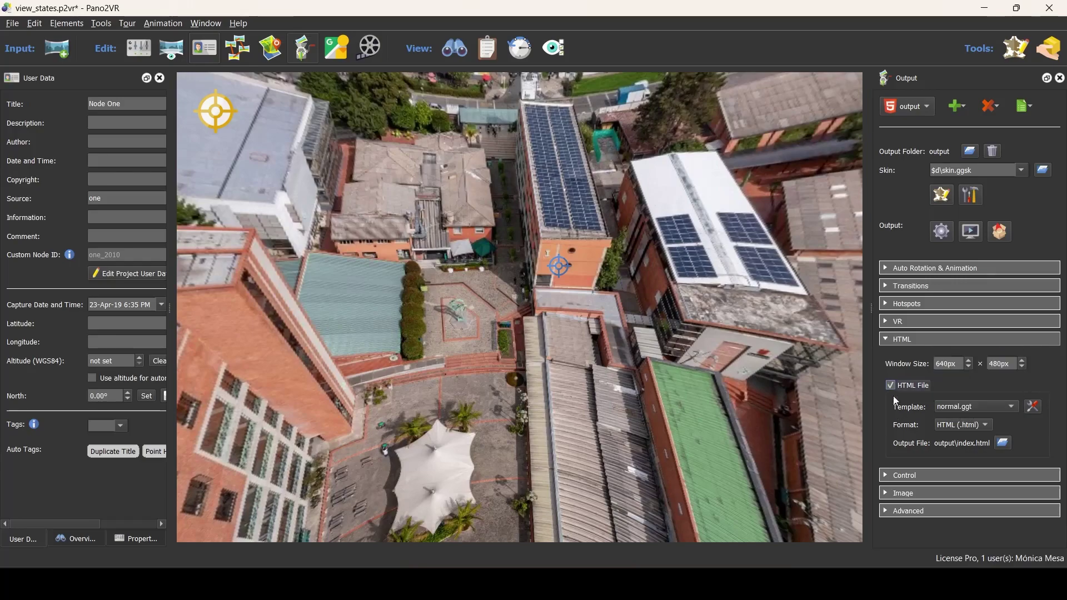
click(533, 584)
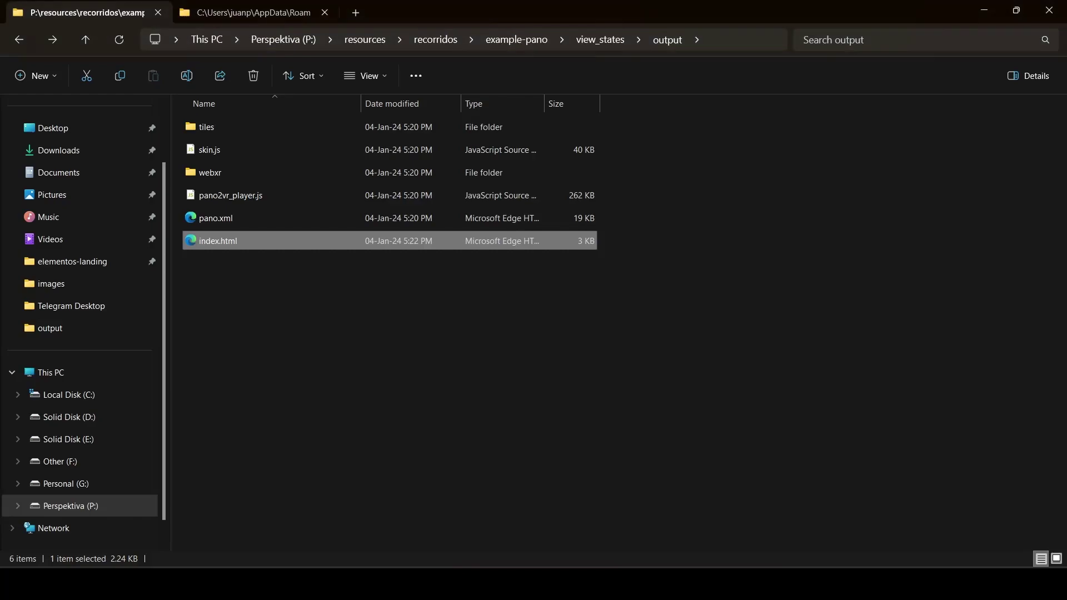
click(228, 13)
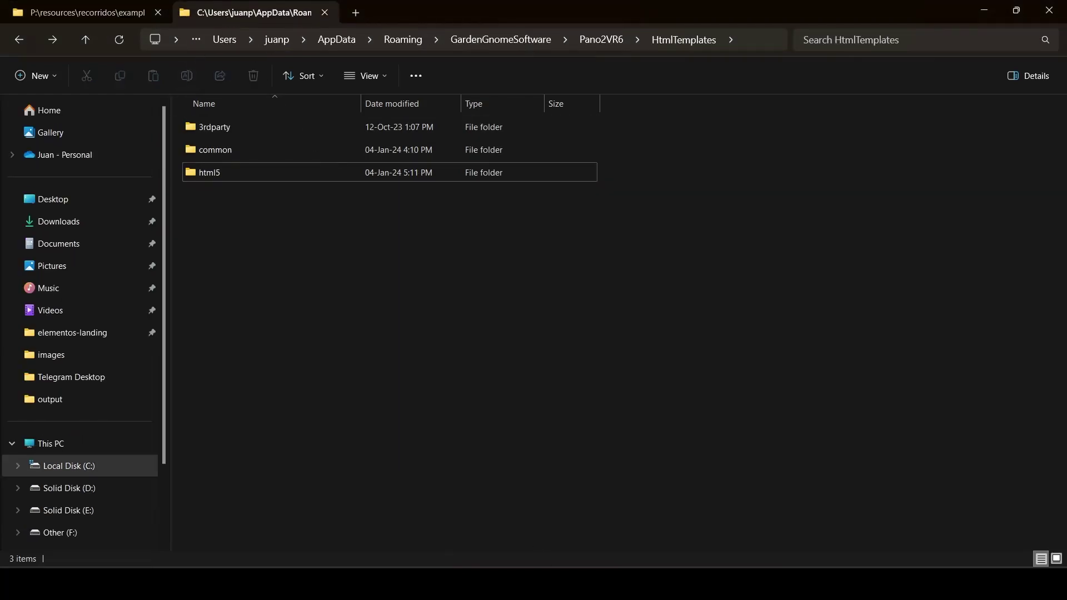
Look up the default template directories for Windows and Mac in the HTML Template documentation in the browser.
key(alt+Tab)
key(ctrl+shift+Tab)
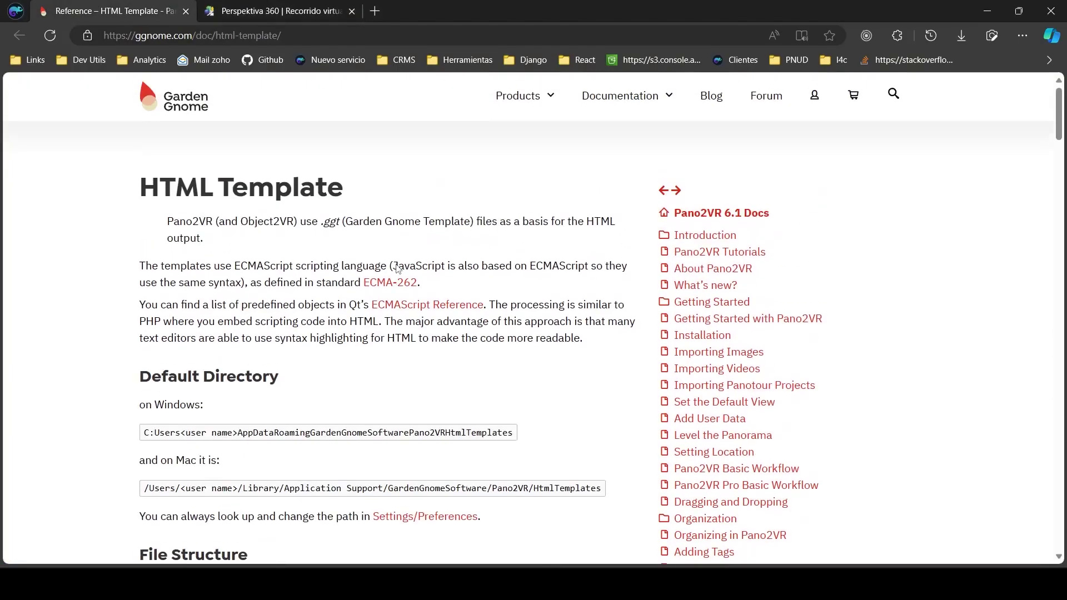
scroll(167, 123, down, 3)
scroll(166, 123, up, 3)
scroll(222, 278, down, 2)
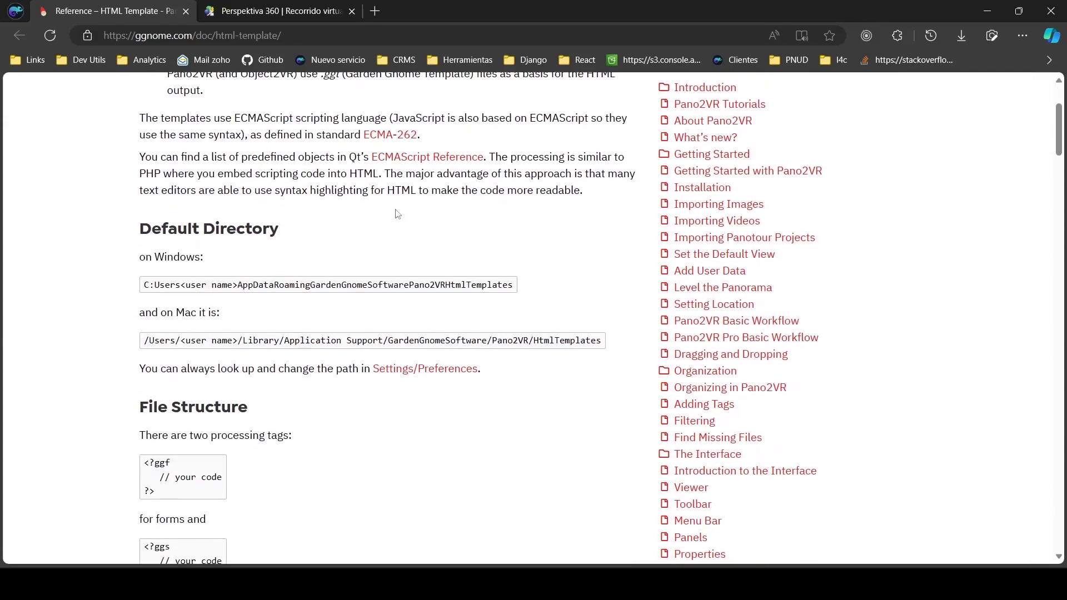
drag(143, 285, 514, 286)
drag(145, 341, 610, 341)
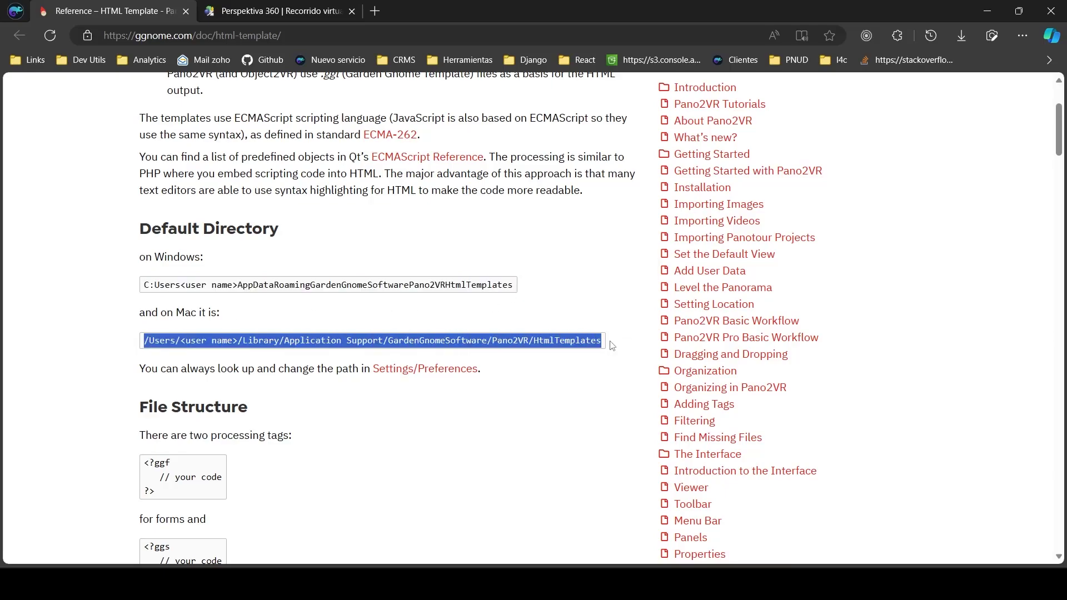
click(548, 364)
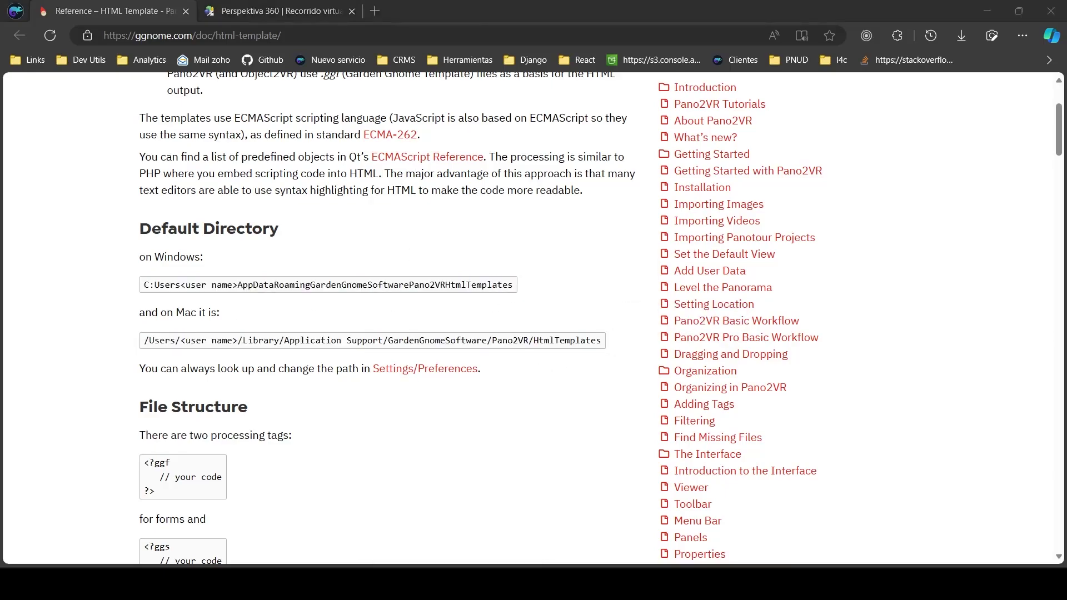
Return to File Explorer and open the html5 folder inside HtmlTemplates.
key(alt+Tab)
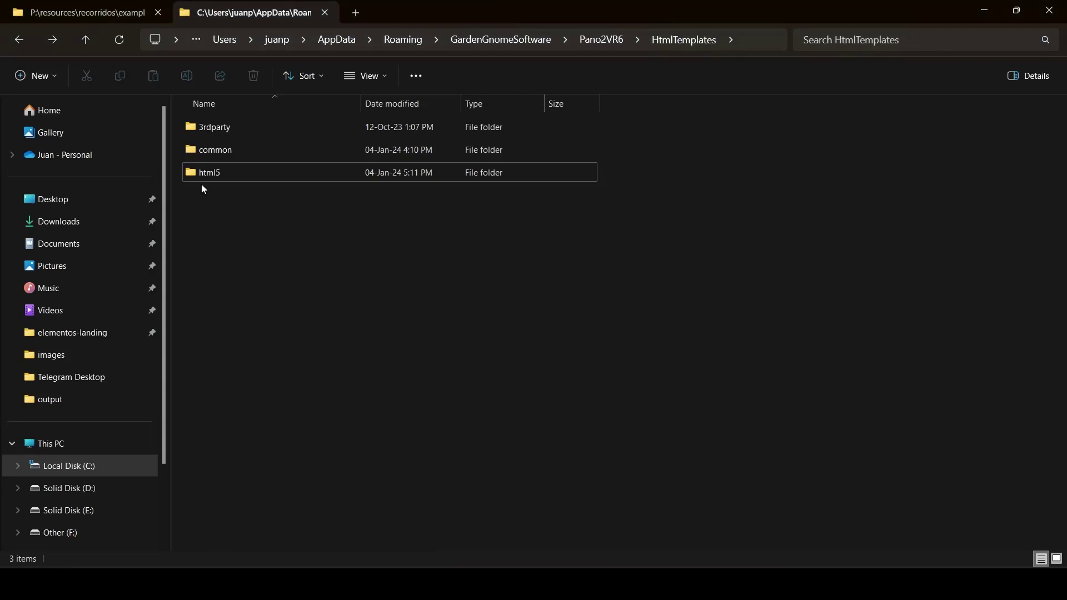
click(222, 174)
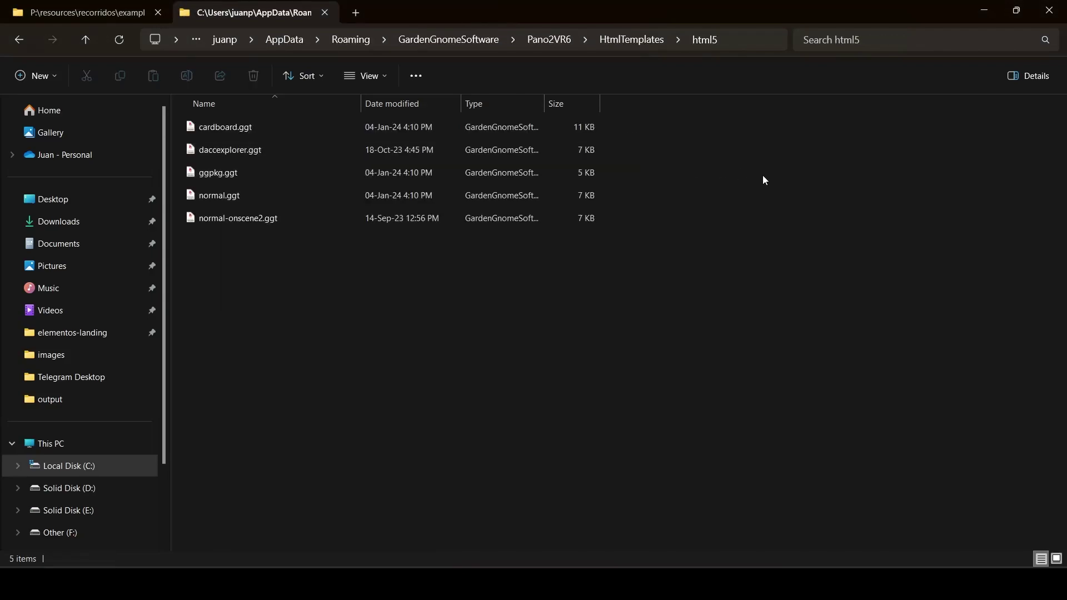
drag(824, 419, 314, 55)
drag(849, 270, 389, 88)
drag(904, 352, 717, 223)
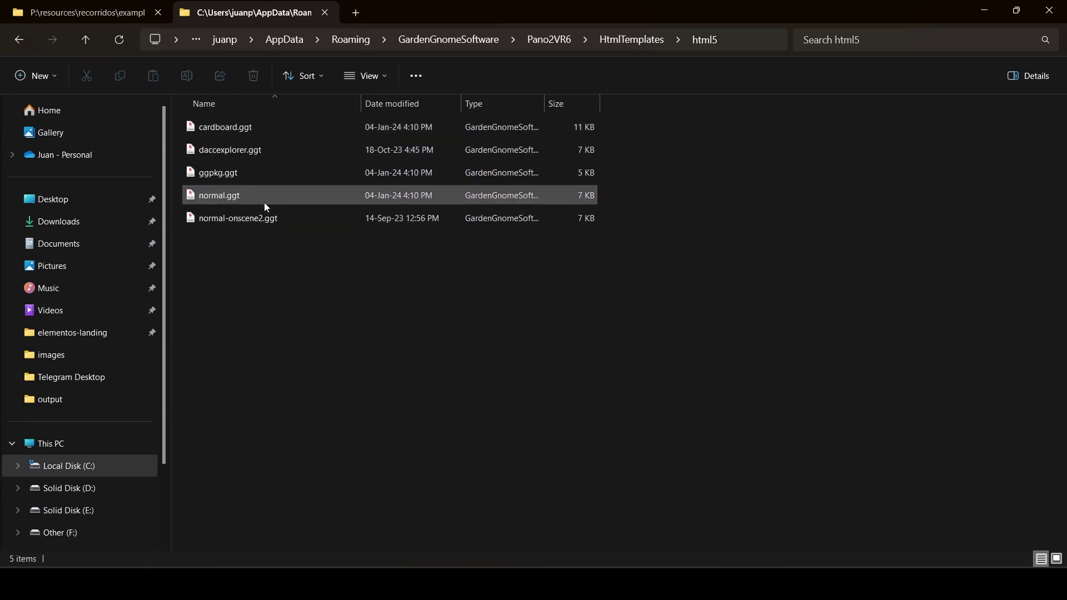
Duplicate the normal.ggt template in the html5 folder and name the copy seo.ggt.
click(455, 194)
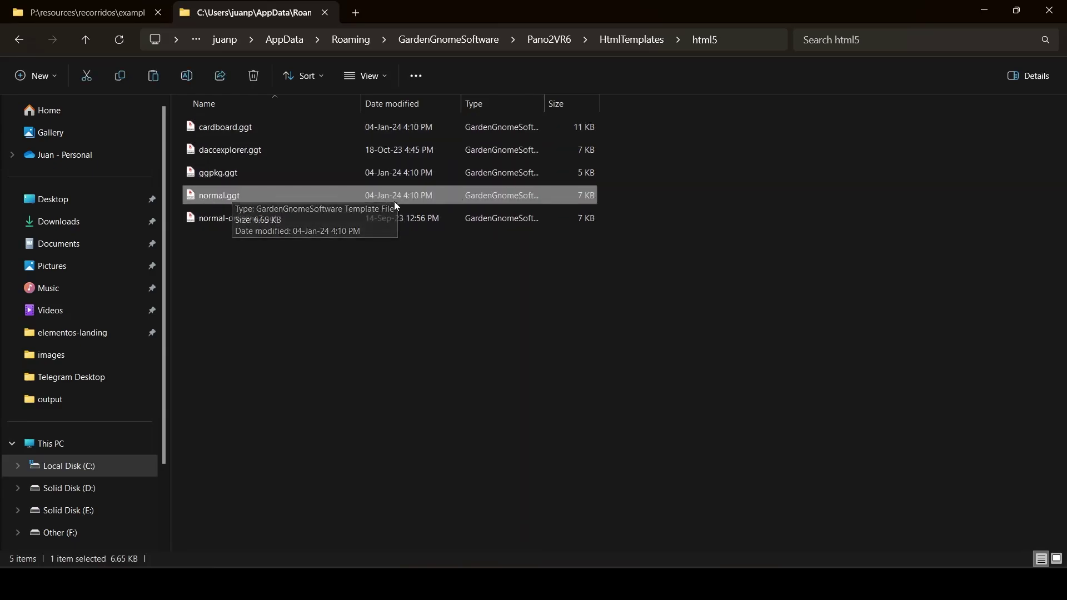
key(ctrl+c)
key(ctrl+v)
key(F2)
text(s)
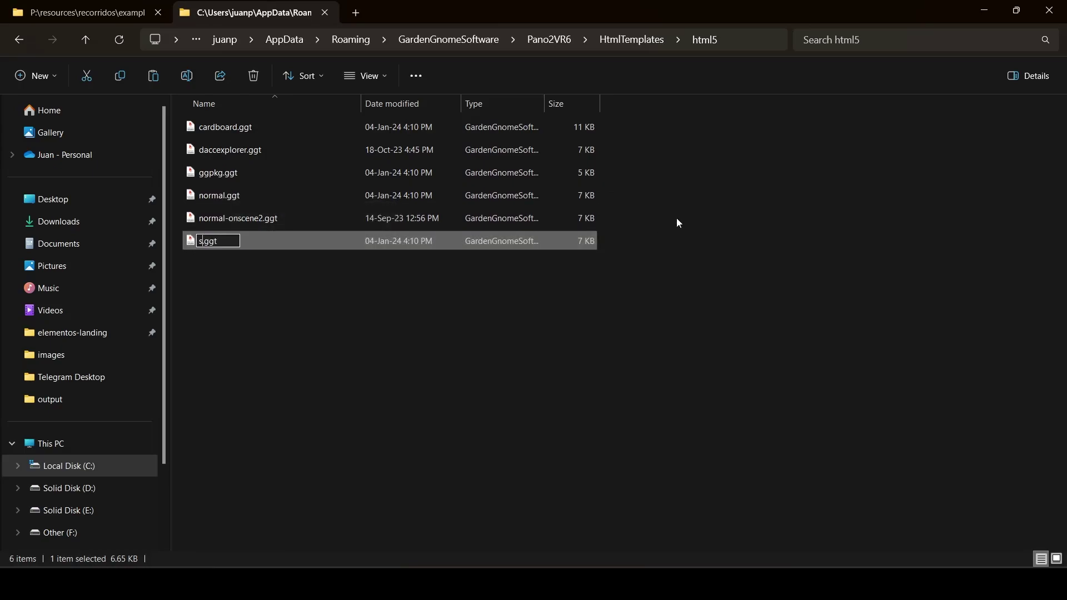
text(eo)
key(Return)
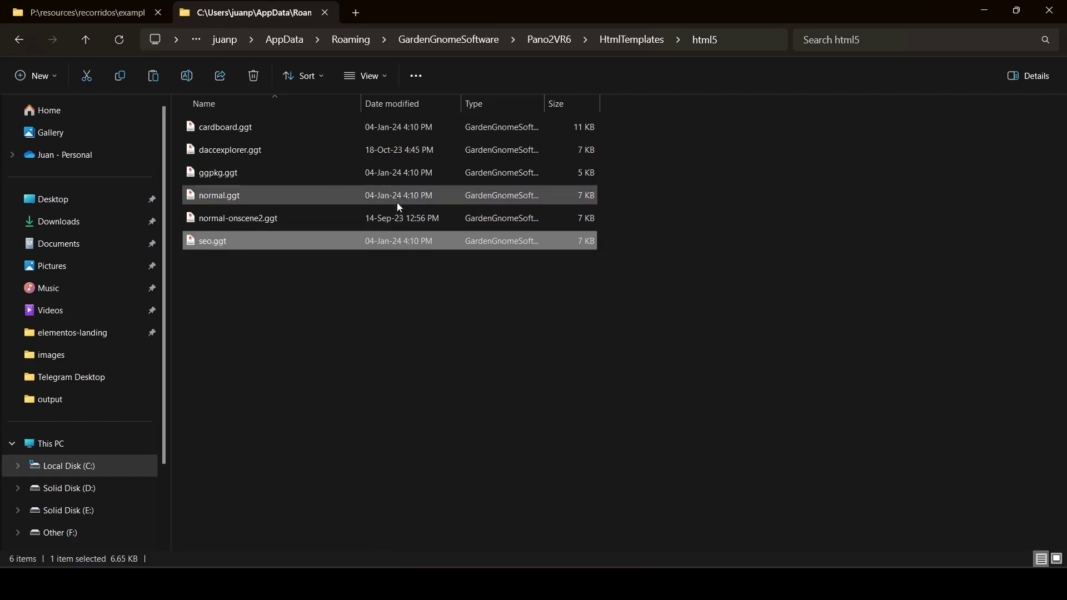
Open seo.ggt in Visual Studio Code.
right_click(405, 238)
mouse_move(489, 286)
click(660, 288)
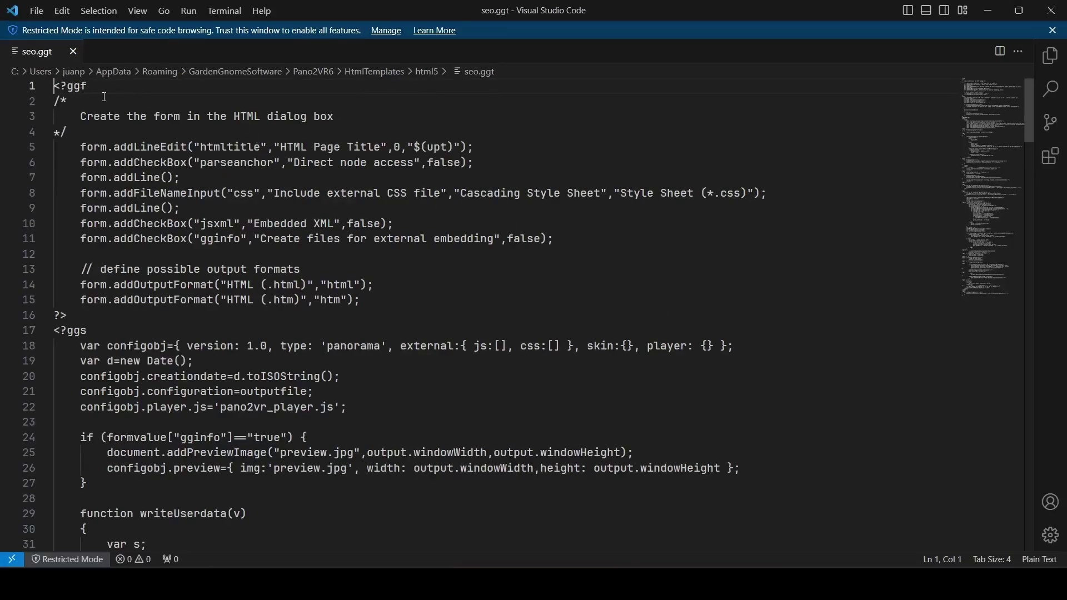
Replace the title line in the template's head with the copied Perspektiva 360 title, description and keywords tags.
scroll(105, 97, down, 10)
scroll(108, 164, down, 3)
scroll(363, 216, up, 1)
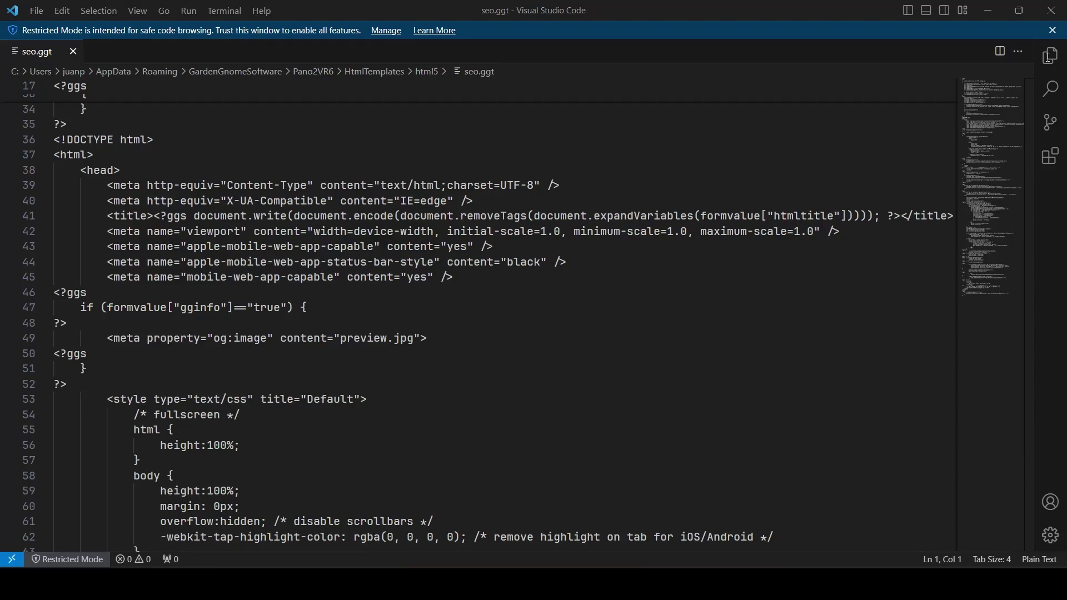
triple_click(667, 218)
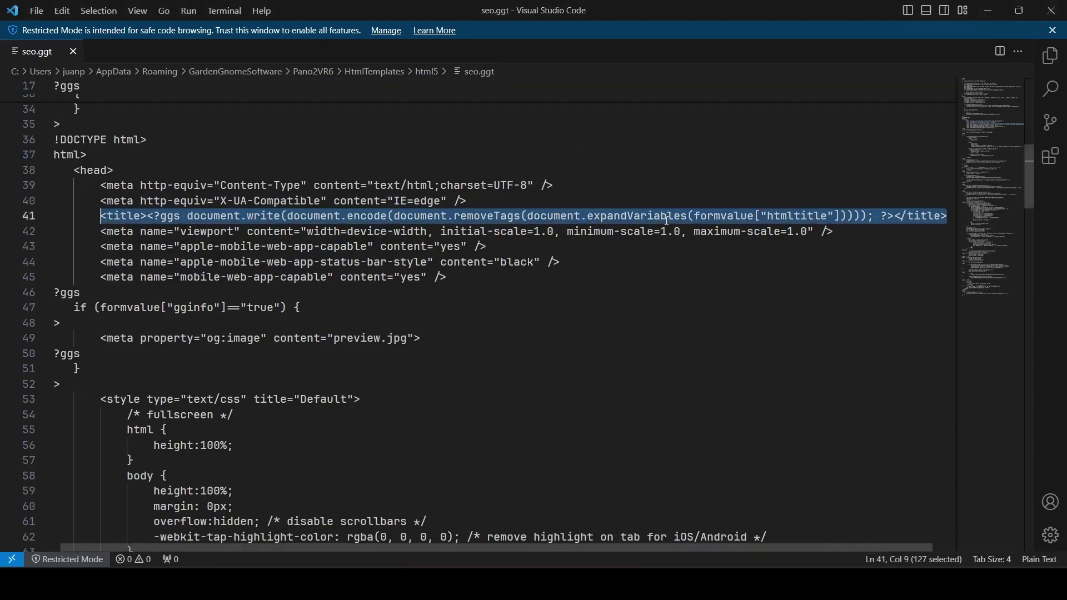
key(ctrl+v)
key(Home)
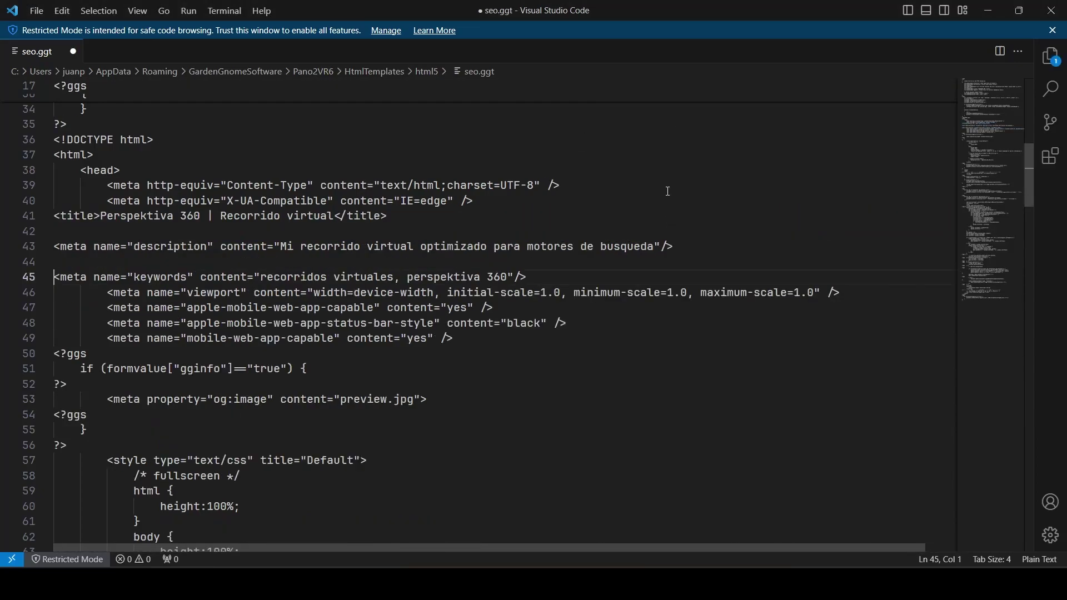
Indent the title, description and keywords lines to match the other head tags and save seo.ggt, overwriting the read-only file.
key(Tab)
key(Tab)
key(Up)
key(Up)
key(Home)
key(Tab)
key(Tab)
key(Up)
key(Up)
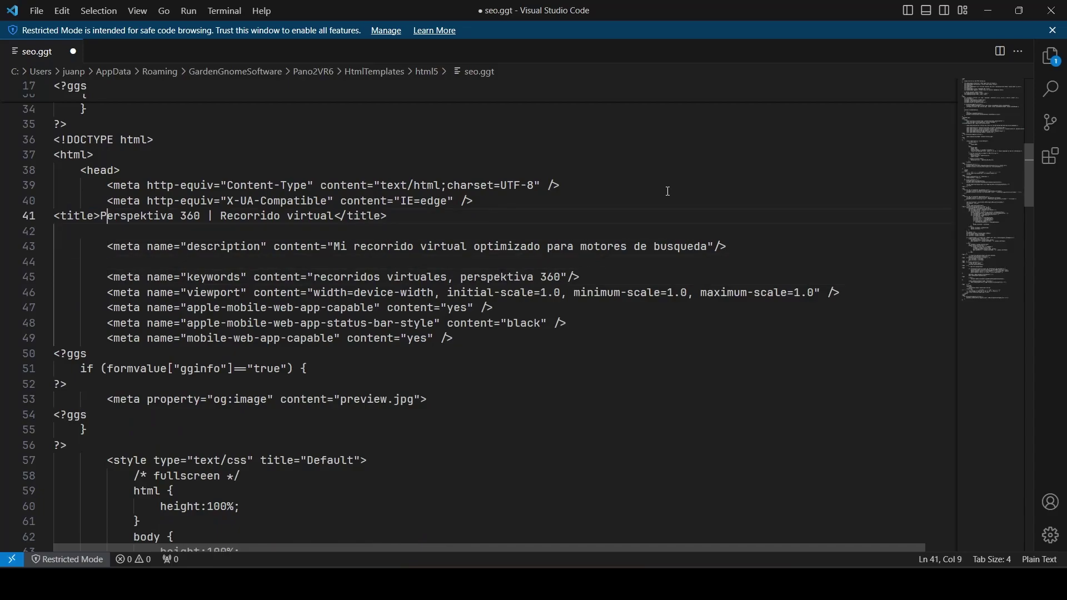
key(Home)
key(Tab)
key(Tab)
key(ctrl+s)
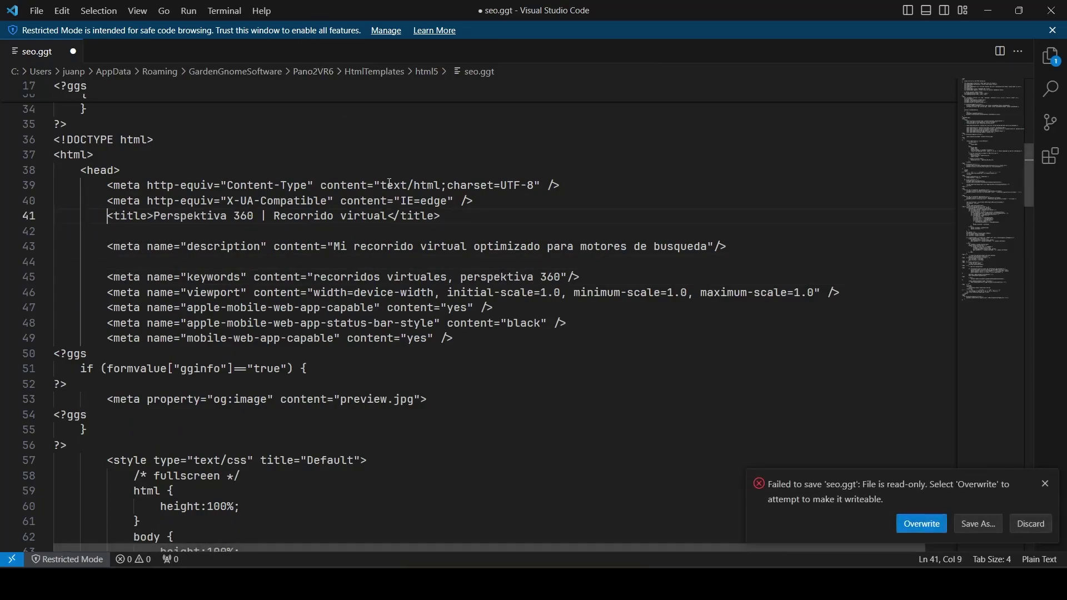
click(920, 522)
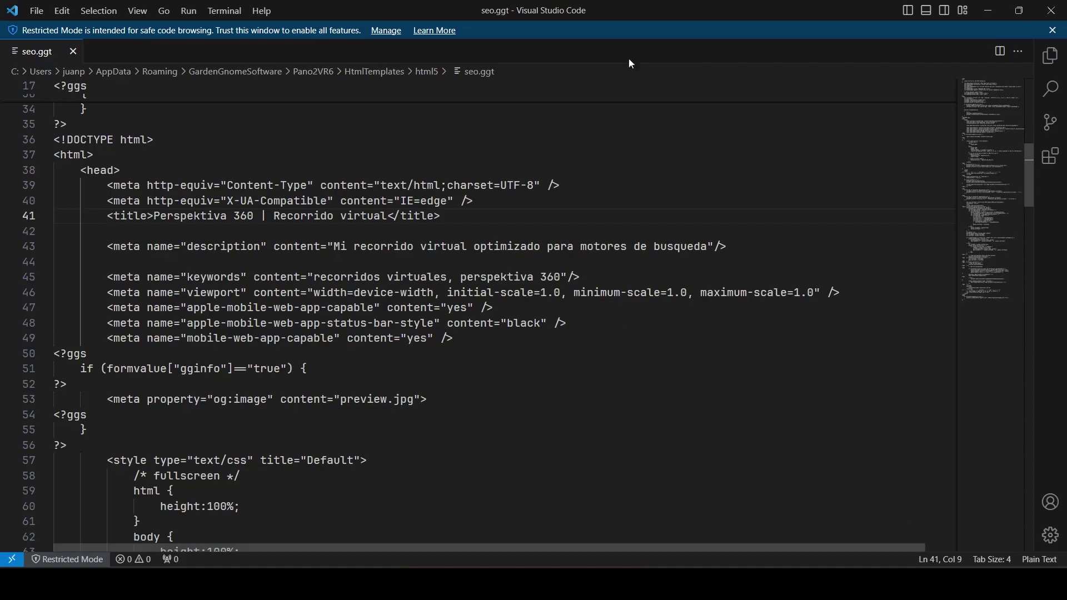
Switch to Pano2VR, refresh the template list, select seo.ggt as the output's HTML template and save the project.
key(alt+Tab)
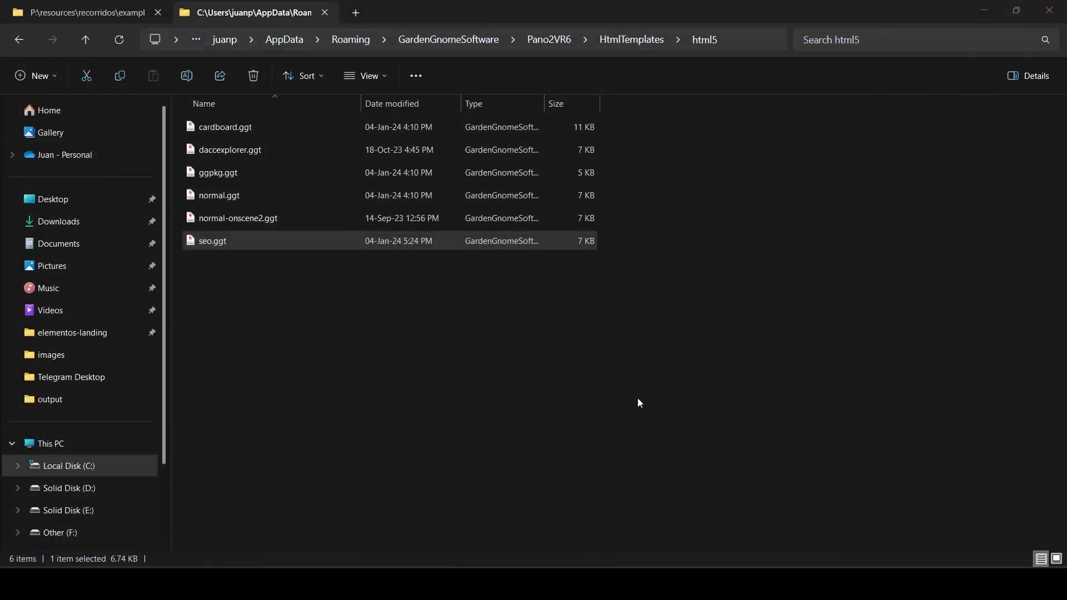
click(604, 483)
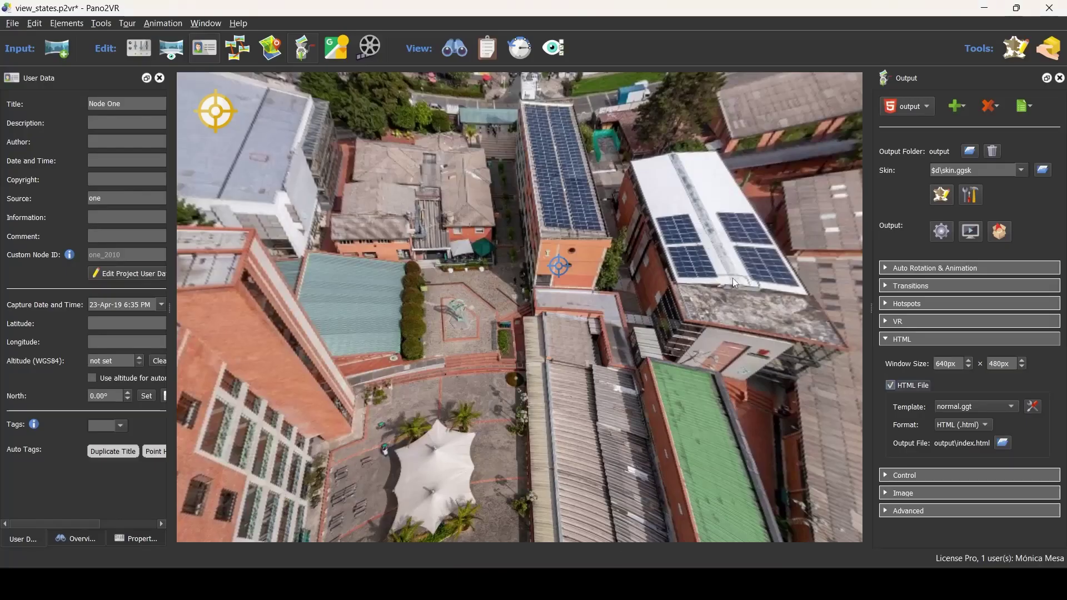
click(973, 407)
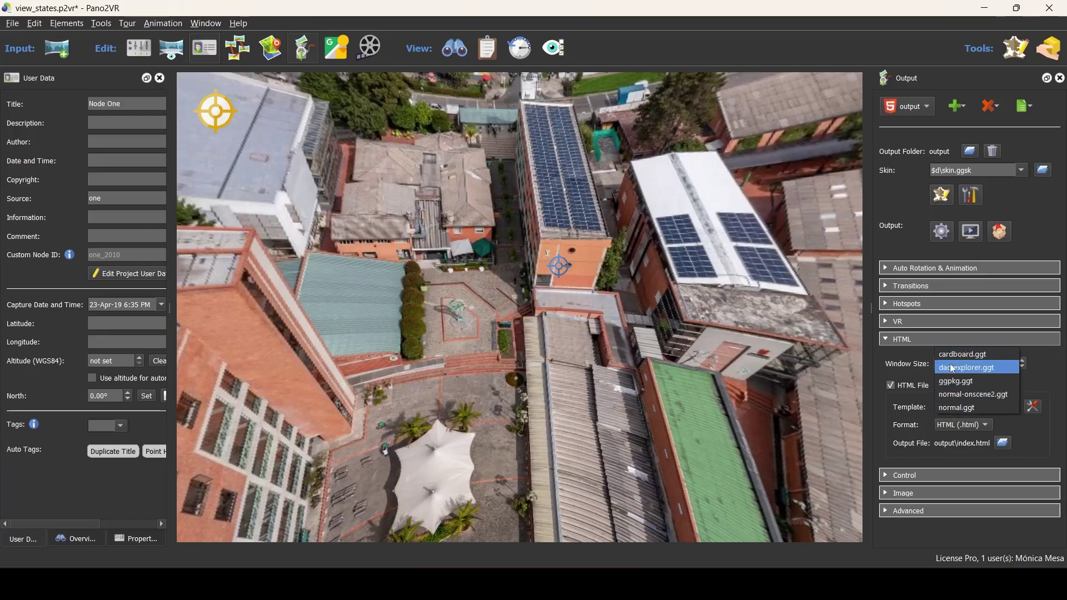
click(956, 353)
click(978, 408)
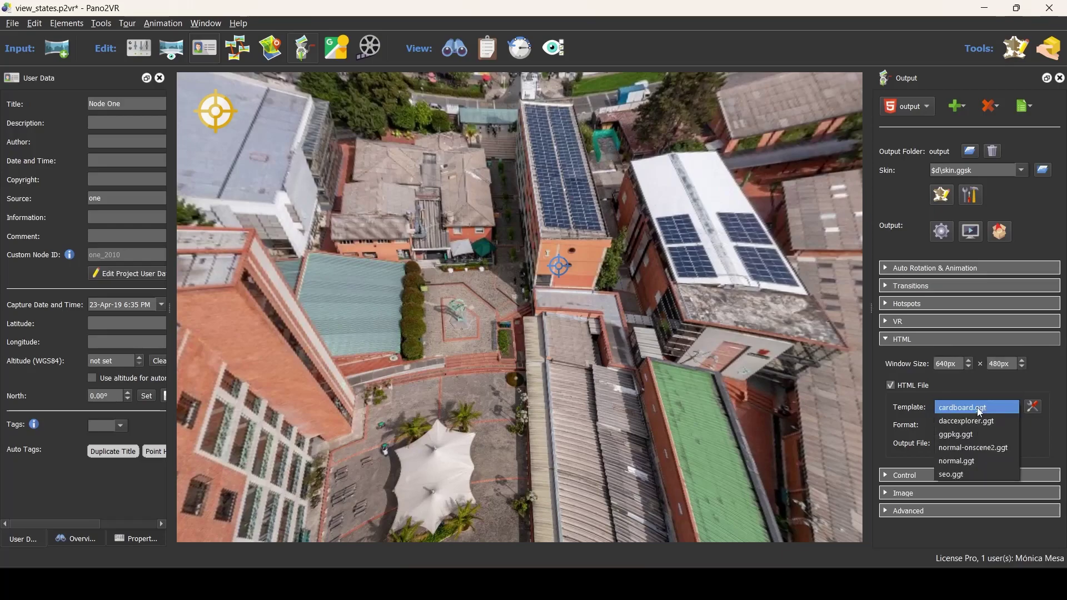
click(957, 477)
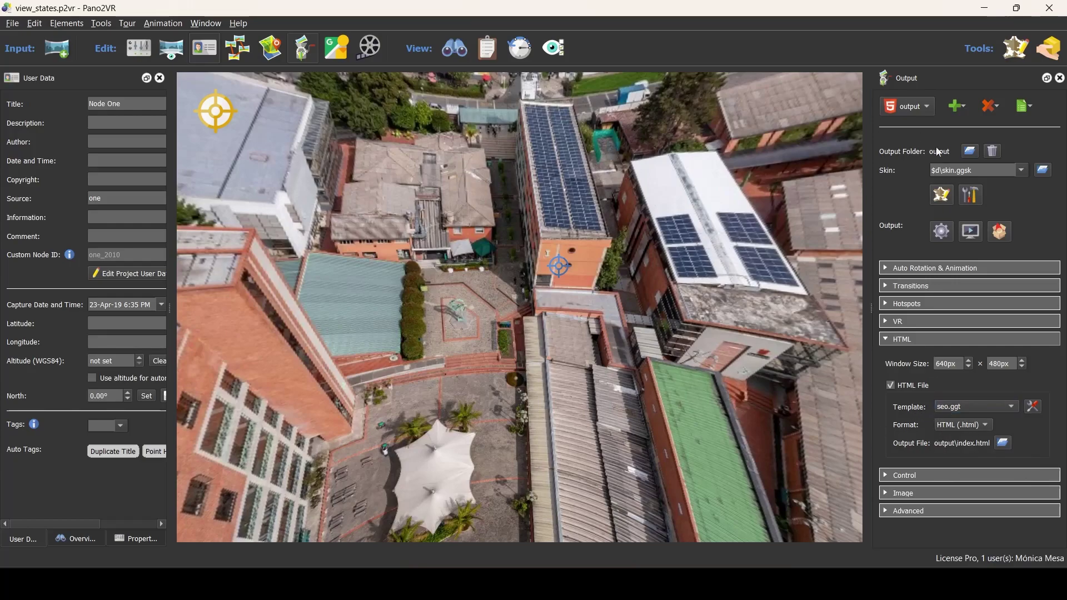
Delete all existing files from the view_states output folder in File Explorer and generate the tour output again in Pano2VR.
click(943, 232)
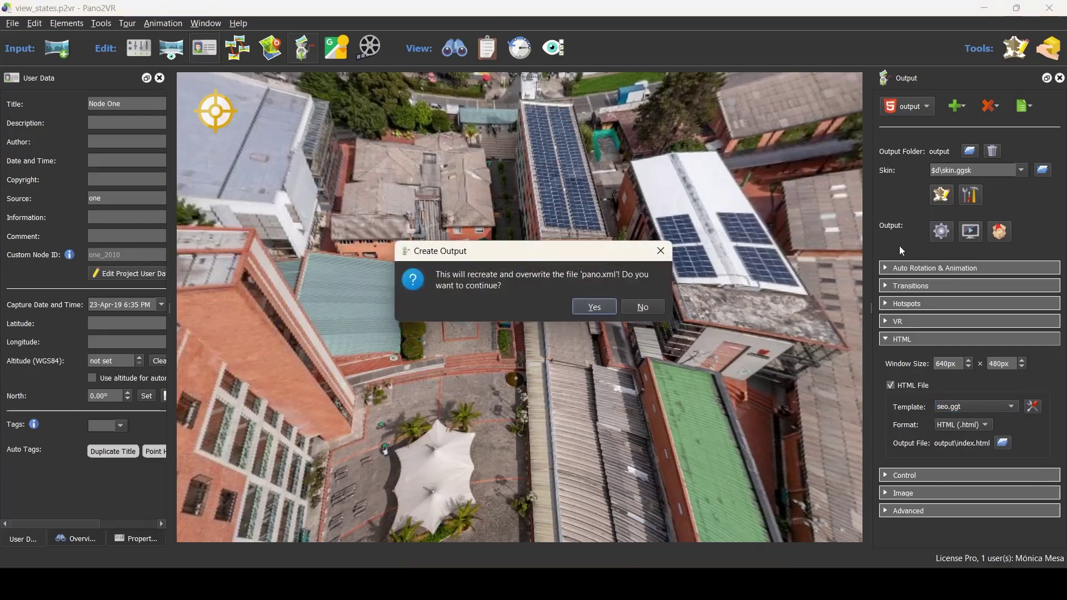
click(658, 310)
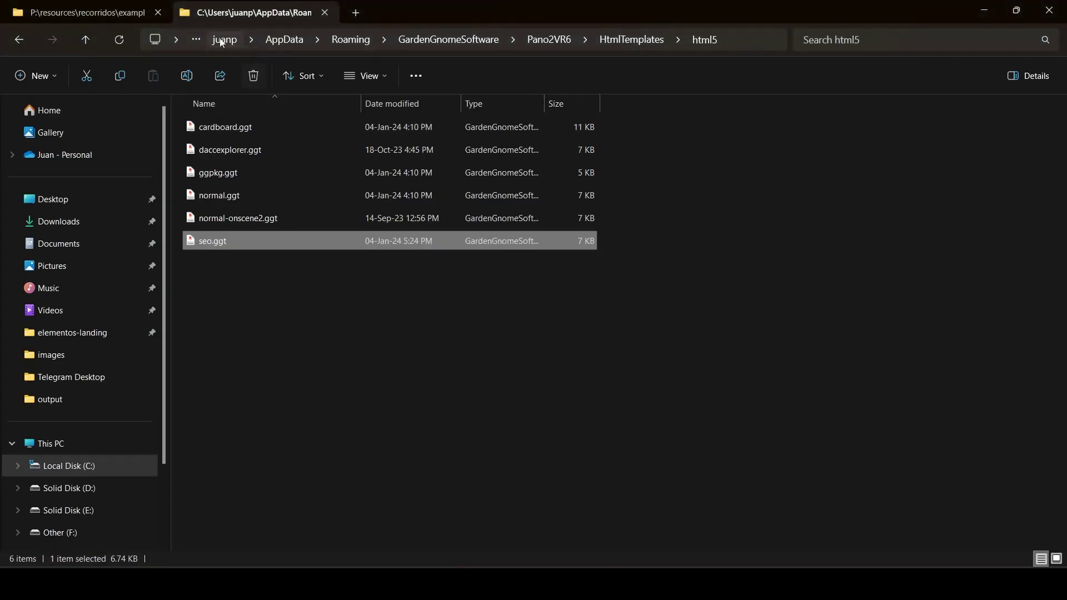
key(ctrl+a)
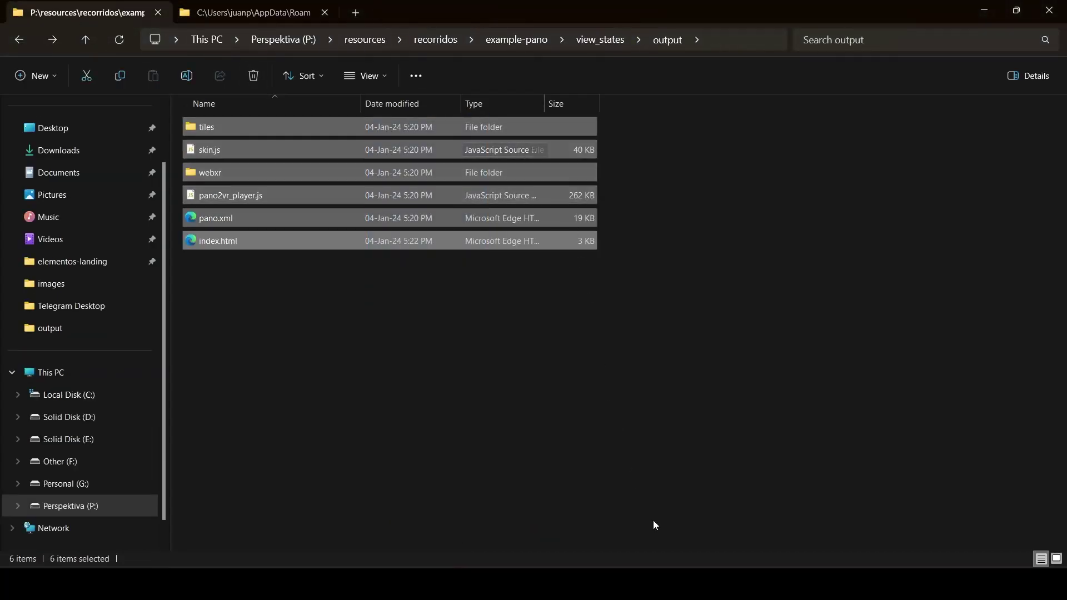
key(Delete)
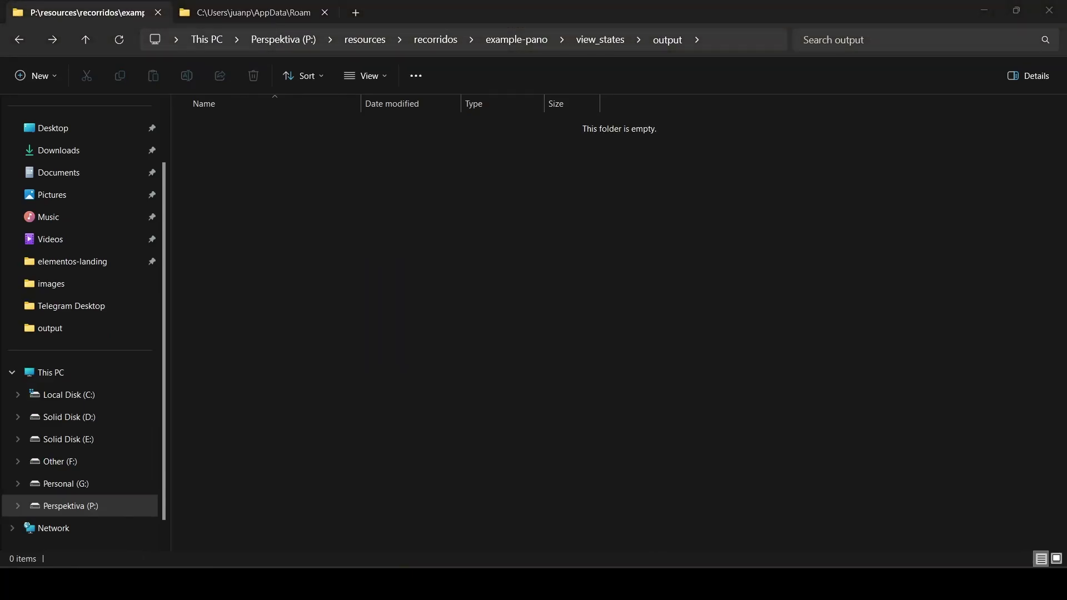
key(alt+Tab)
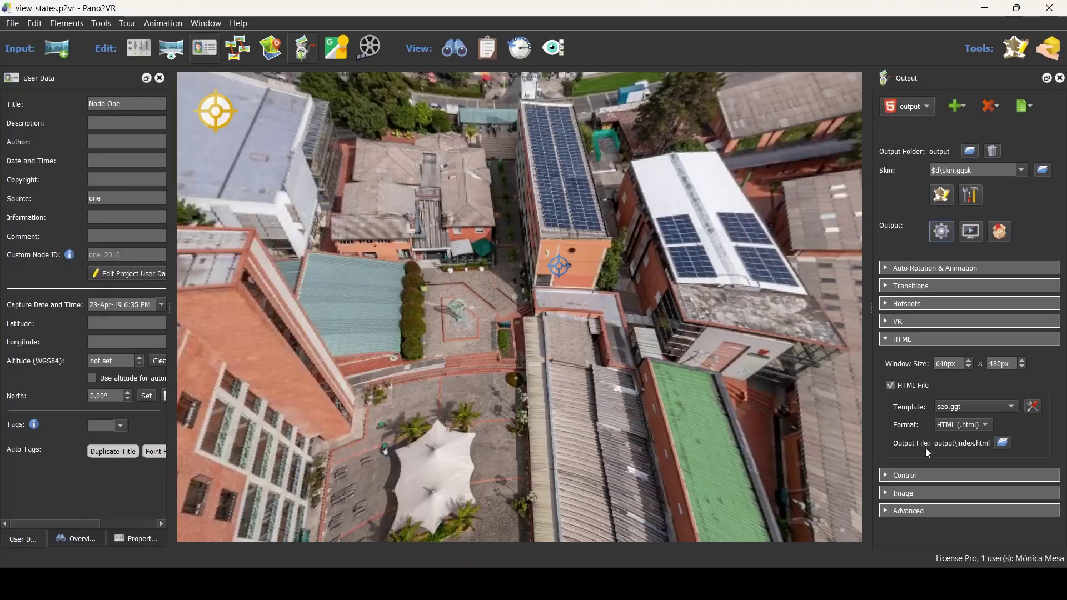
click(942, 233)
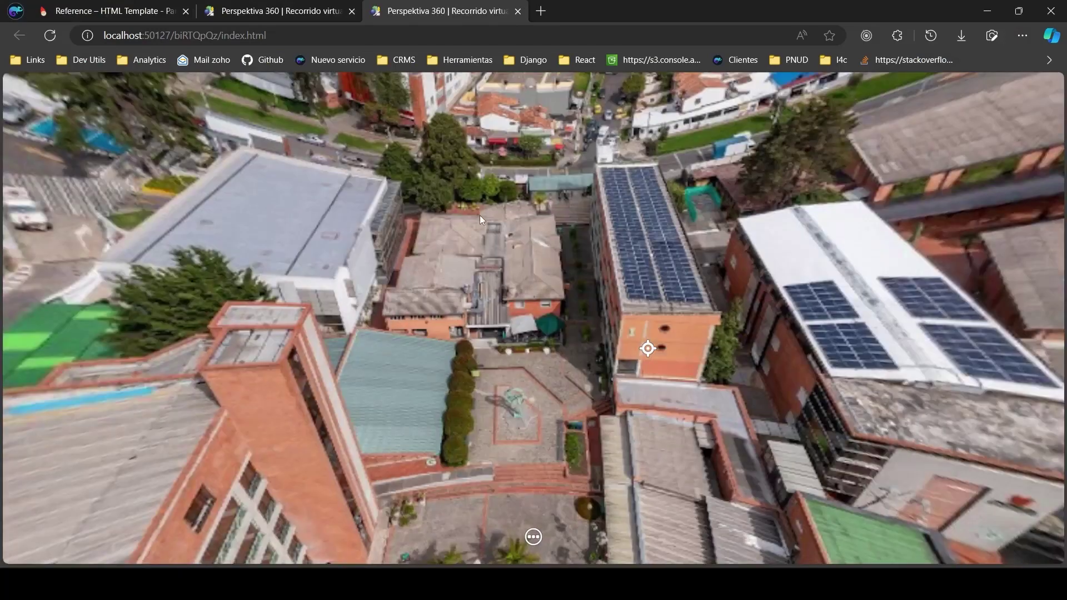
Inspect the title, description and keywords tags in the head element of the newly generated tour page.
key(F12)
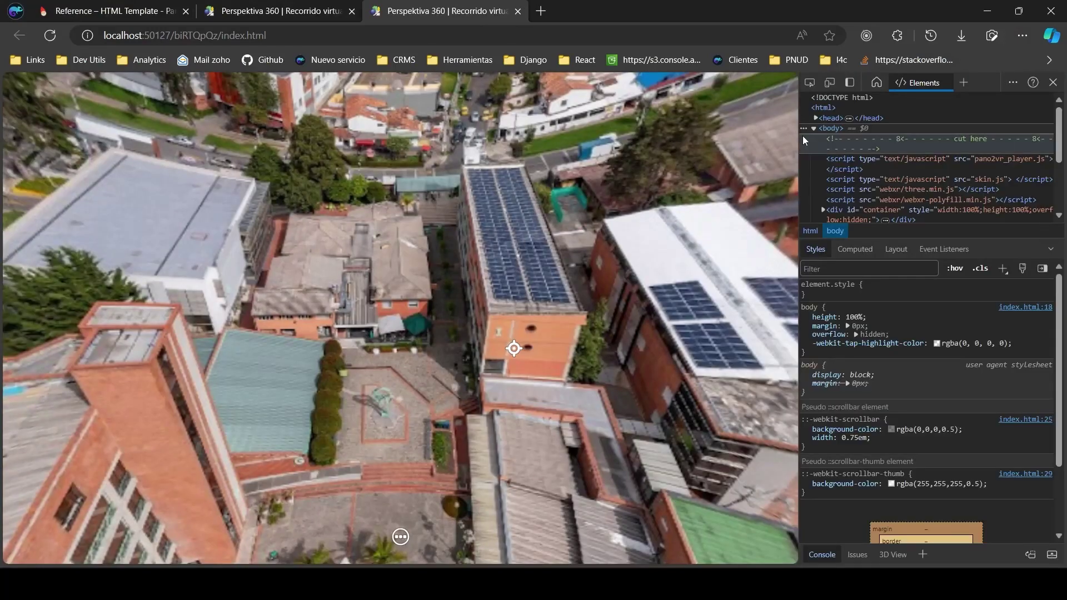
click(814, 118)
click(815, 118)
scroll(844, 138, down, 1)
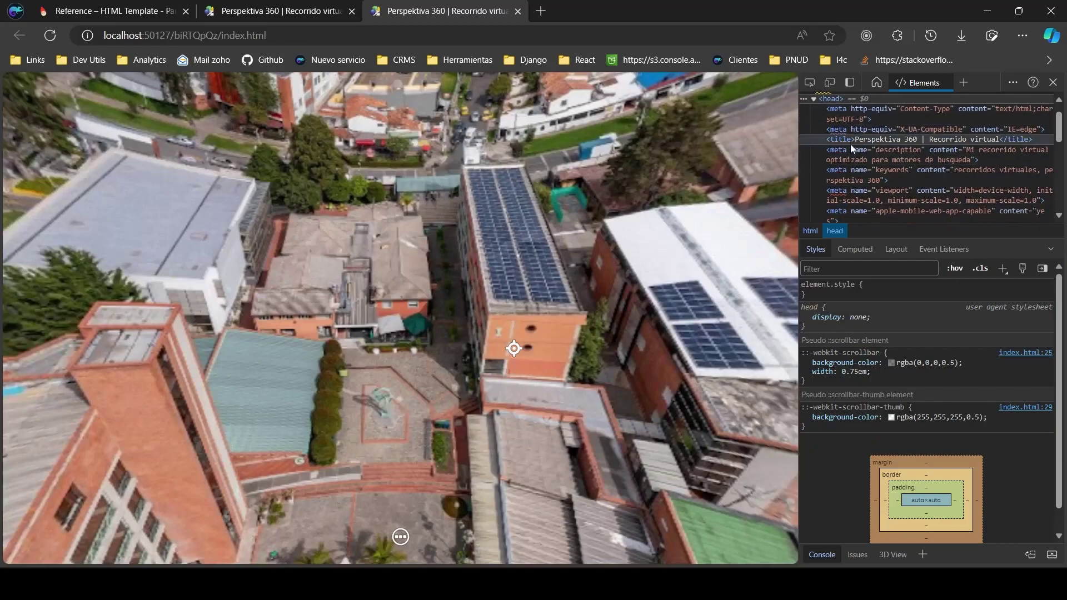